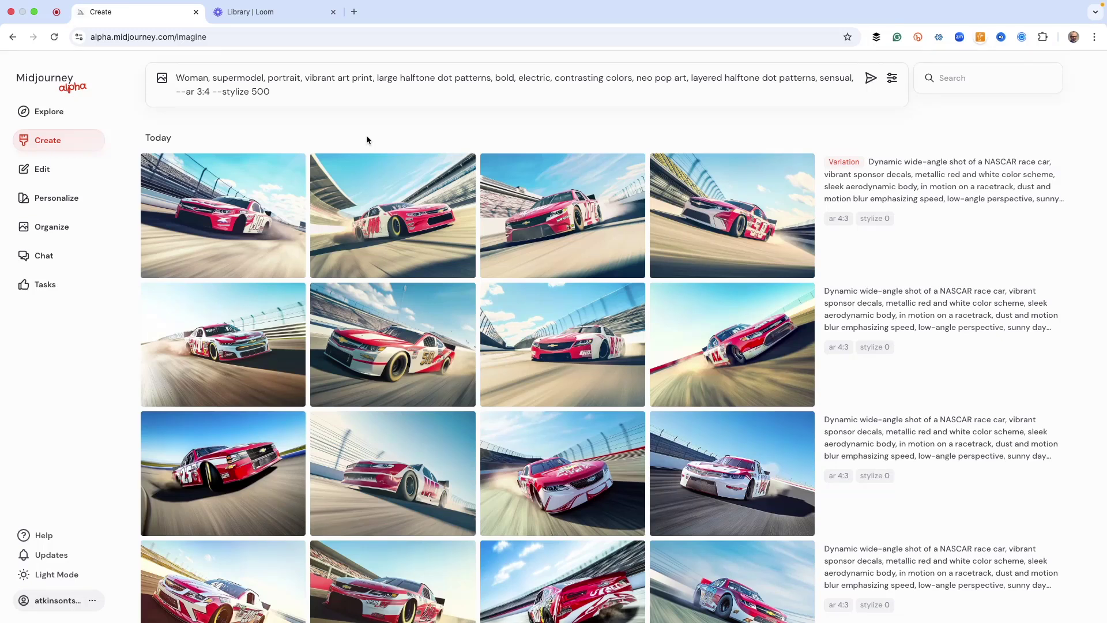
Submit the neo-pop halftone woman supermodel prompt with --ar 3:4 --stylize 500.
click(293, 94)
key(Return)
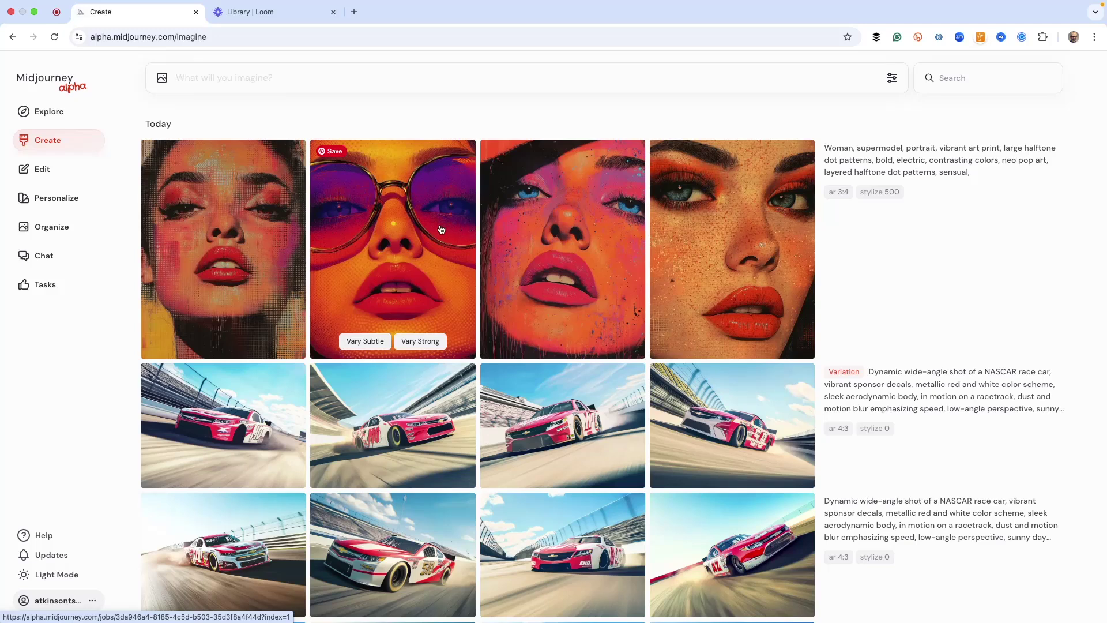
Copy the sunglasses woman portrait's seed from its options menu.
click(419, 241)
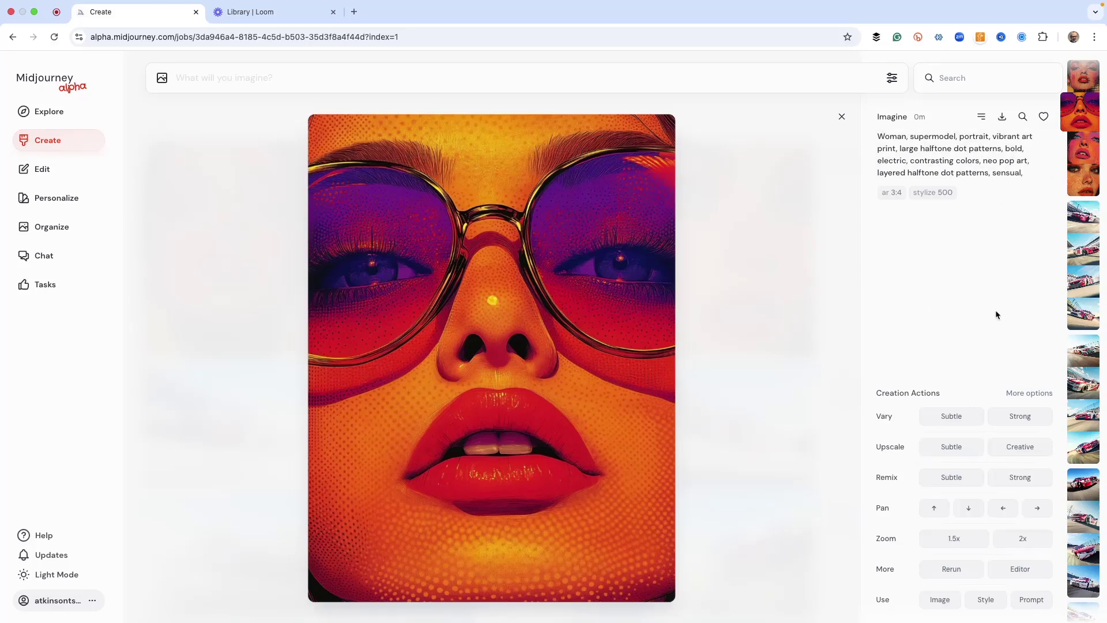
click(982, 117)
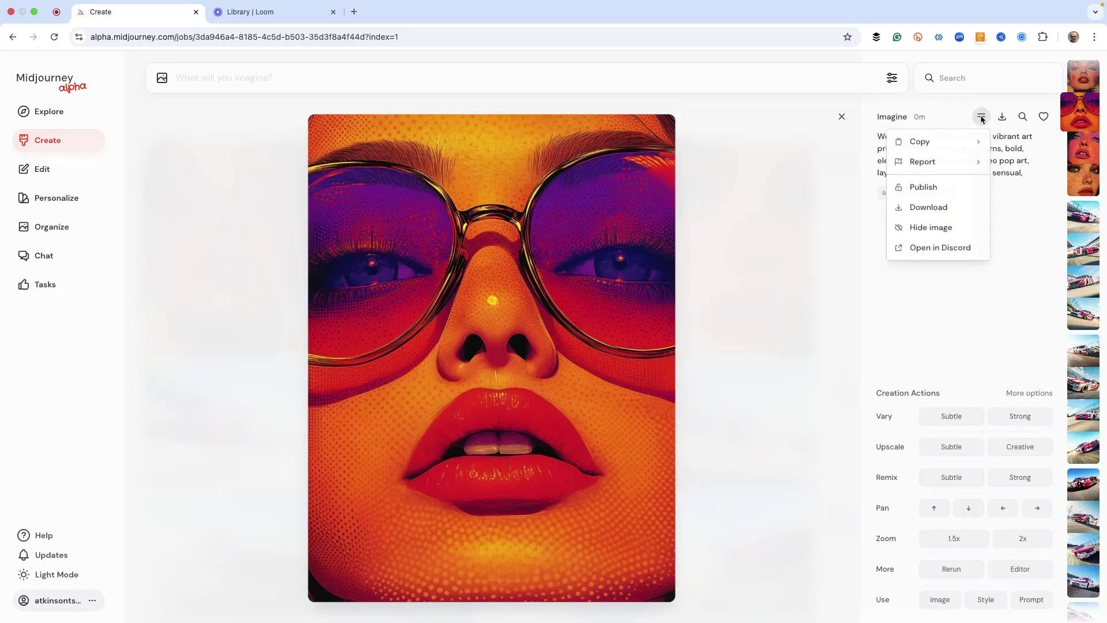
click(933, 143)
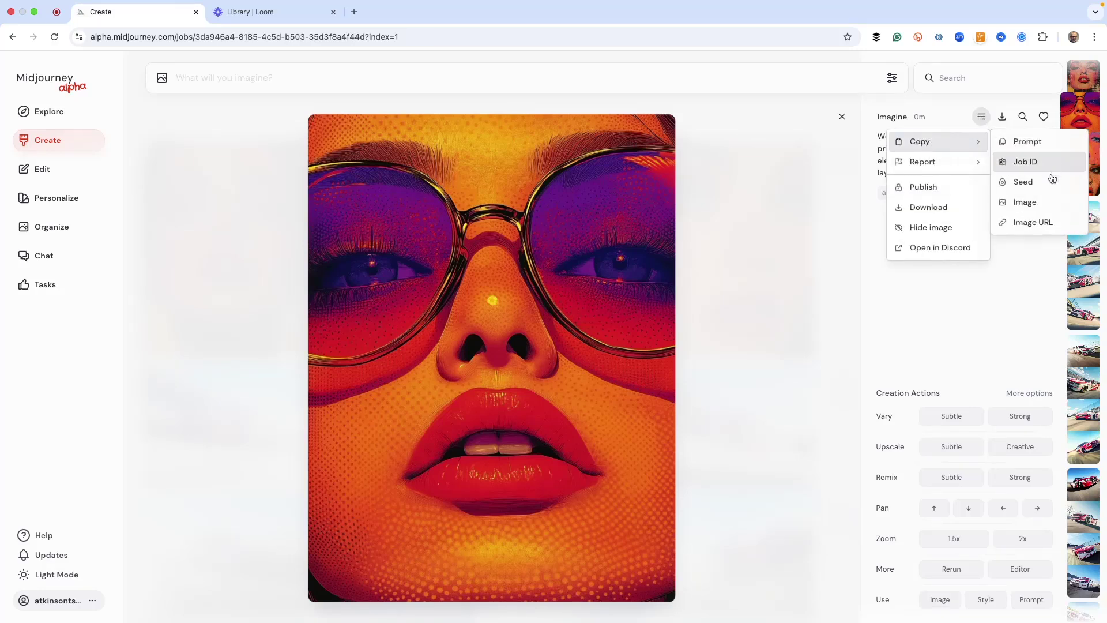
click(1021, 183)
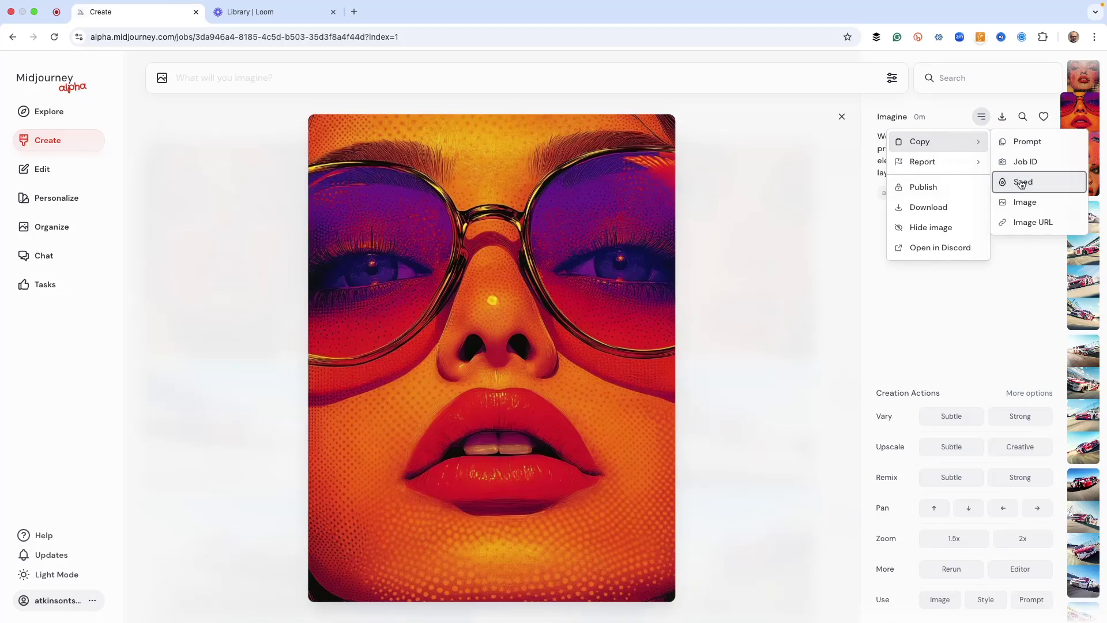
click(1035, 604)
click(1036, 603)
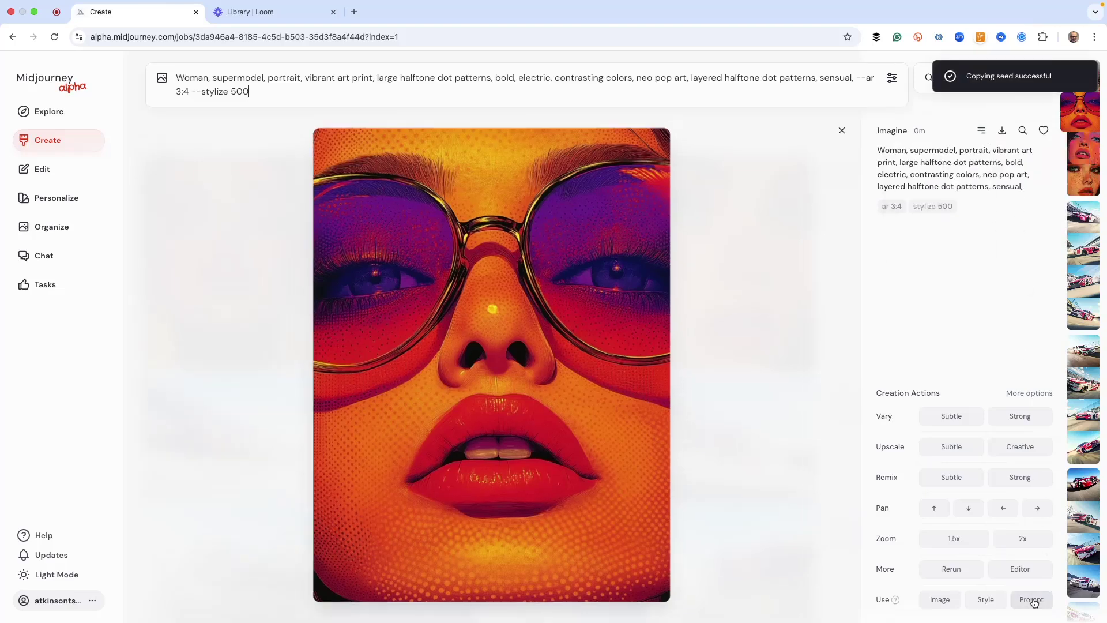
text(--seed)
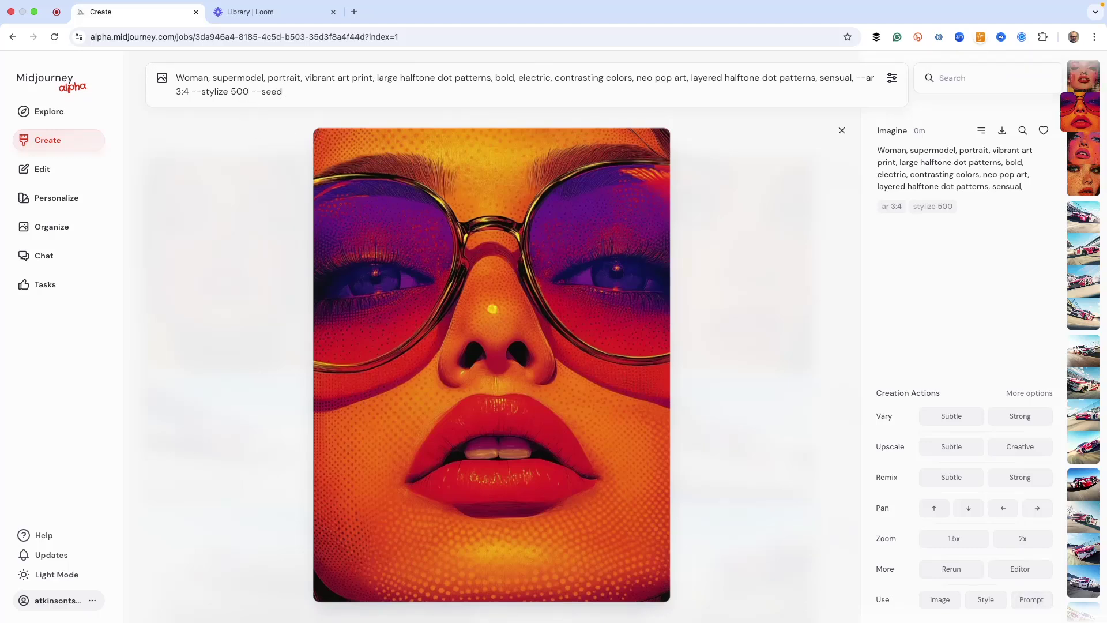
key(super+v)
key(Return)
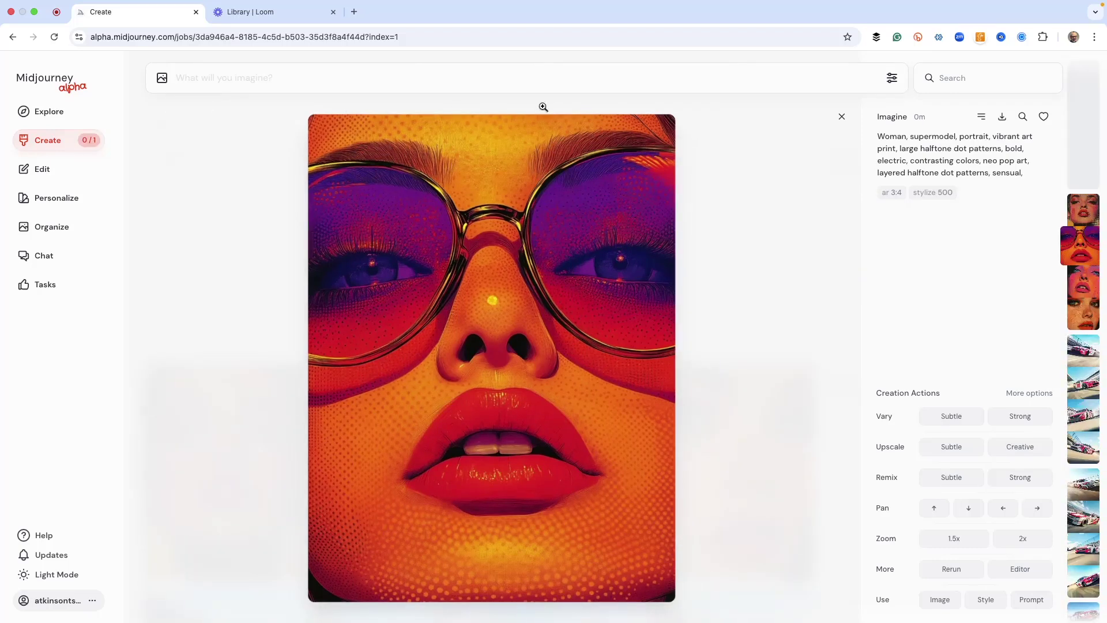
click(842, 118)
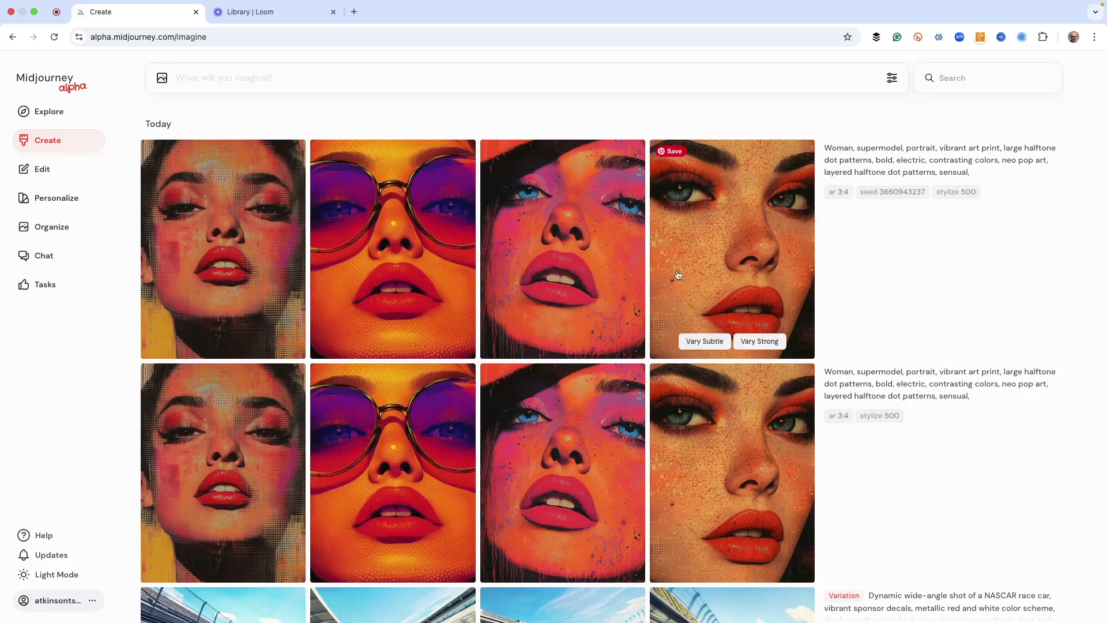
click(251, 264)
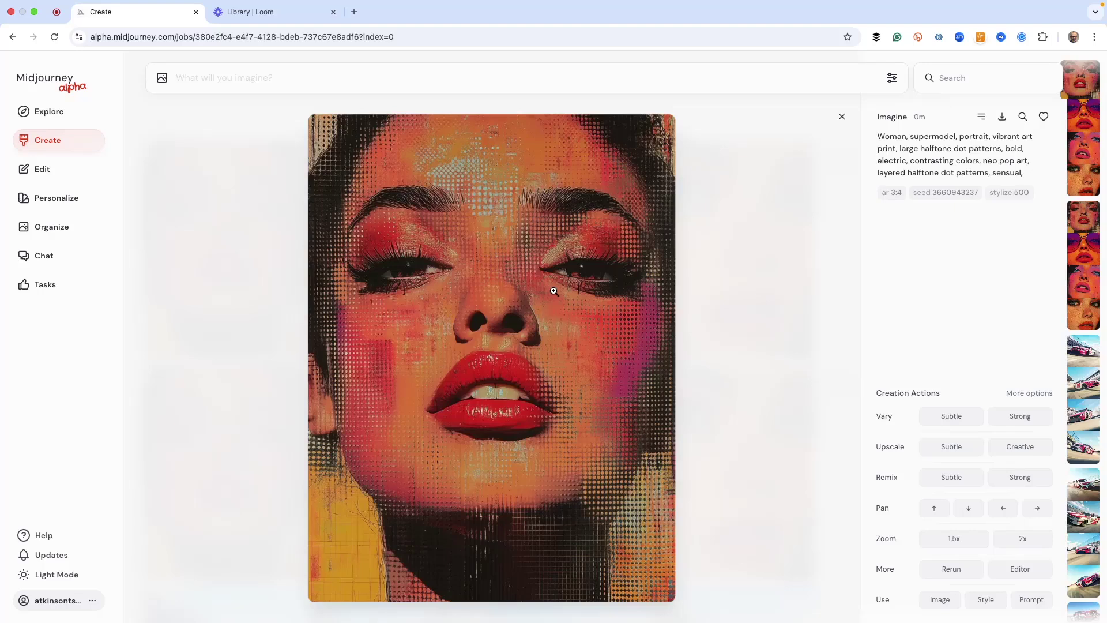
key(Right)
key(Right)
key(Right)
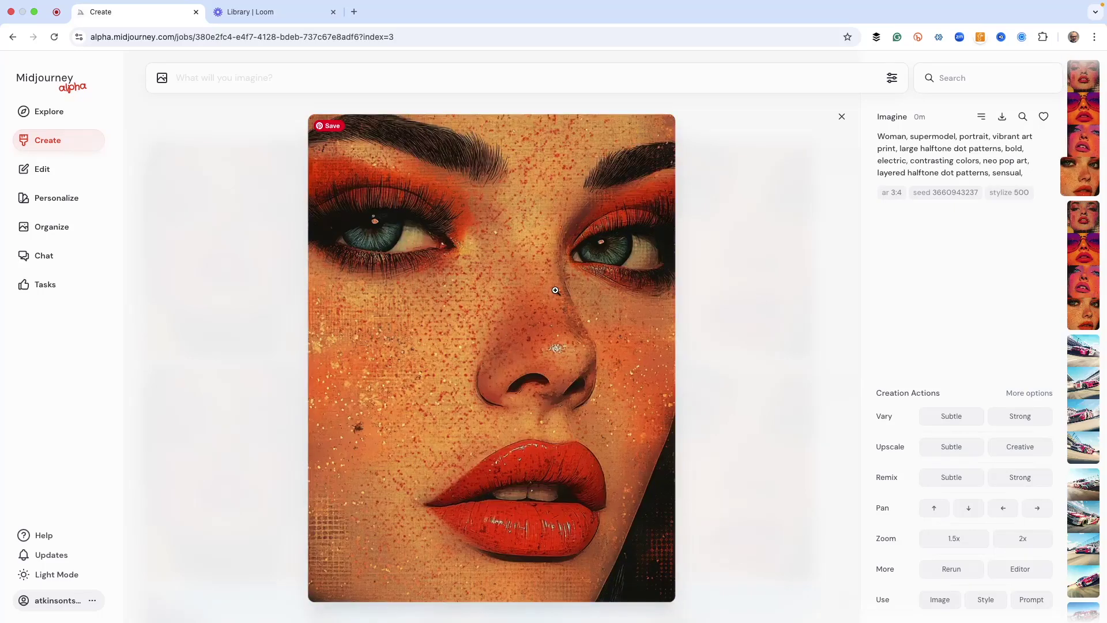
key(Right)
key(Right)
key(Right)
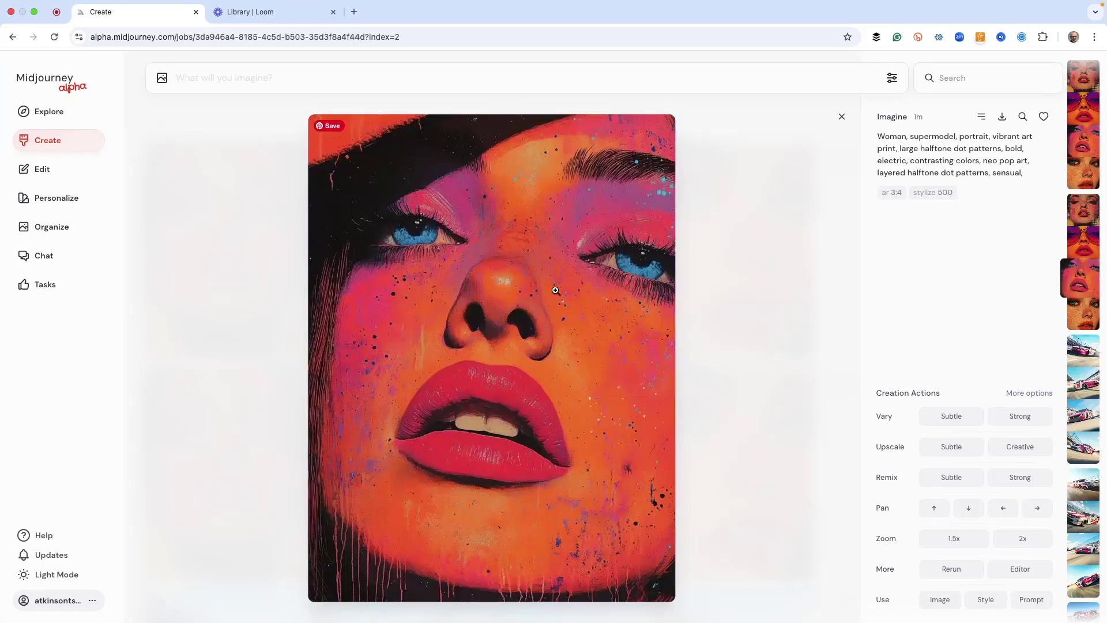
key(Right)
key(Left)
key(Up)
key(Up)
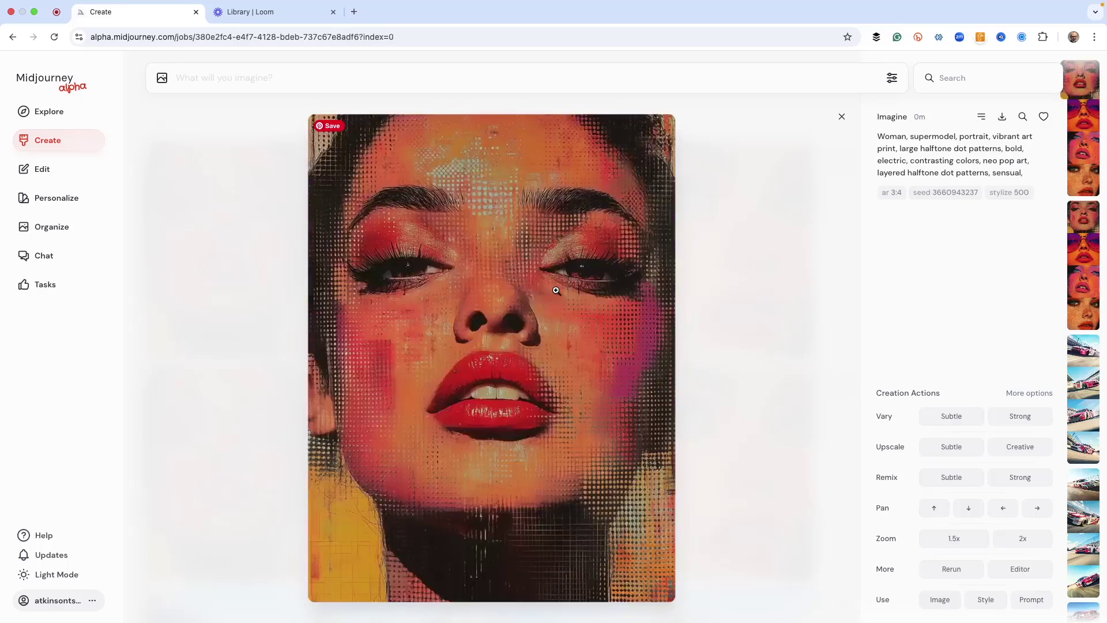
click(844, 118)
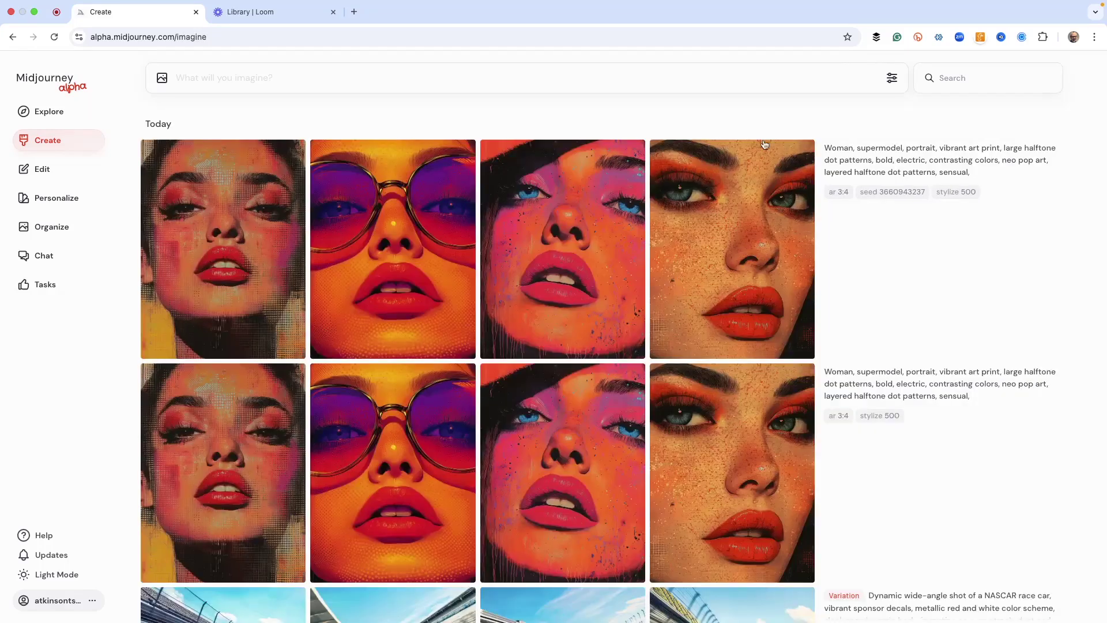
click(557, 234)
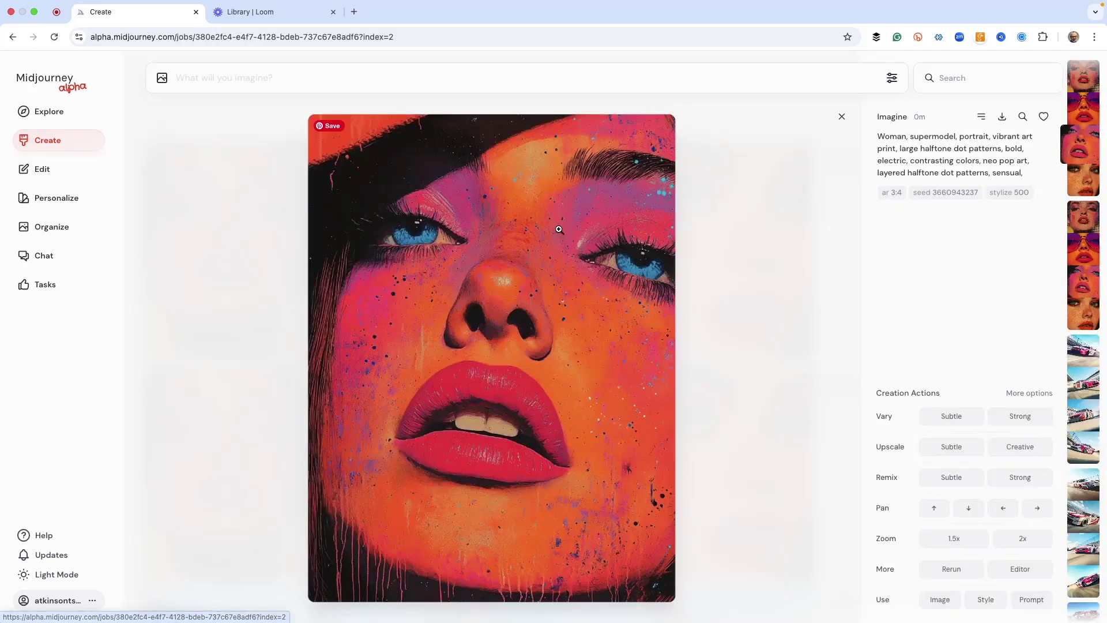
click(1032, 599)
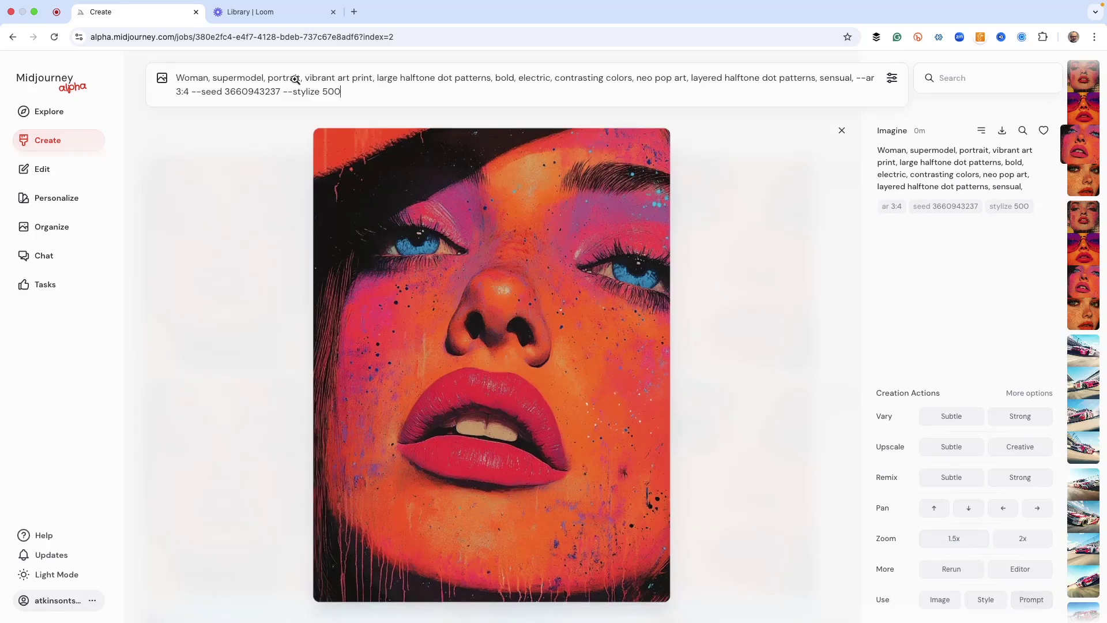
key(Return)
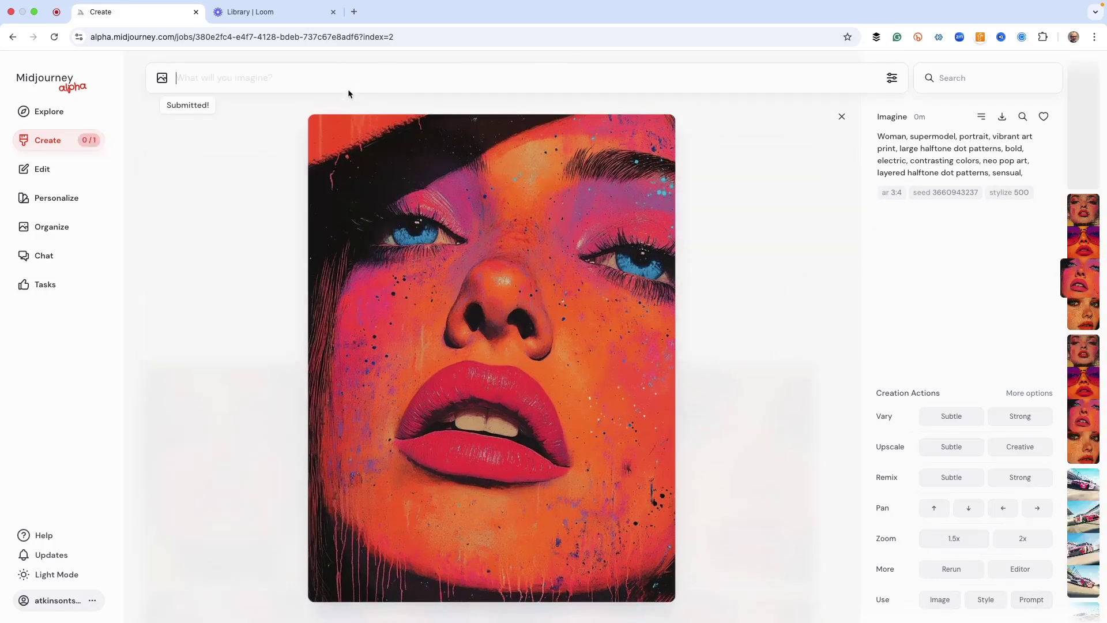
click(843, 116)
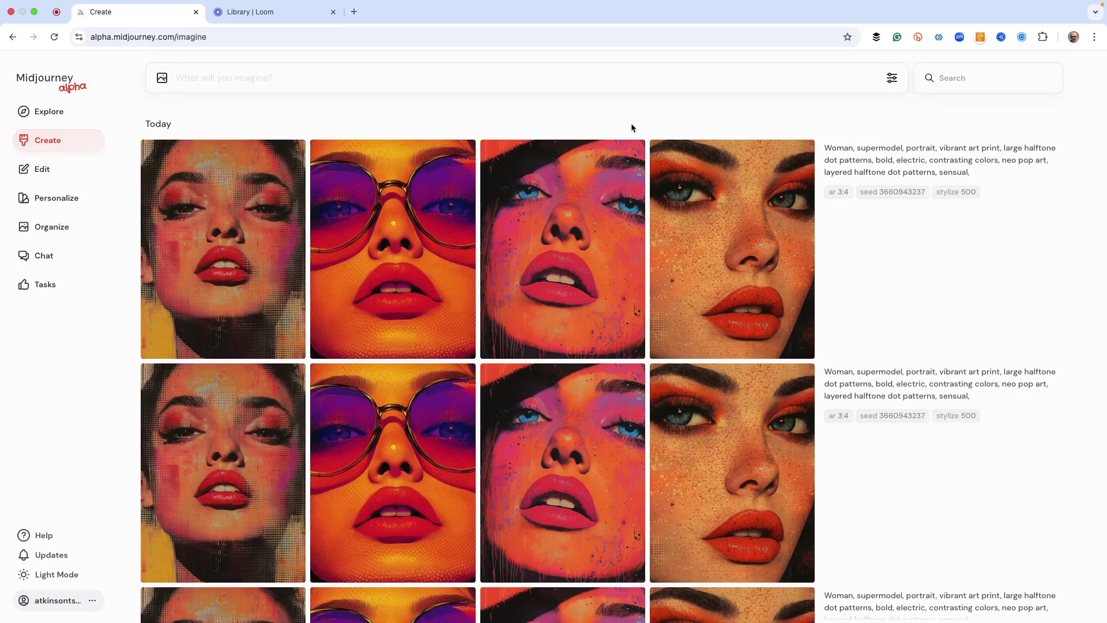
drag(894, 192, 871, 204)
drag(891, 195, 901, 216)
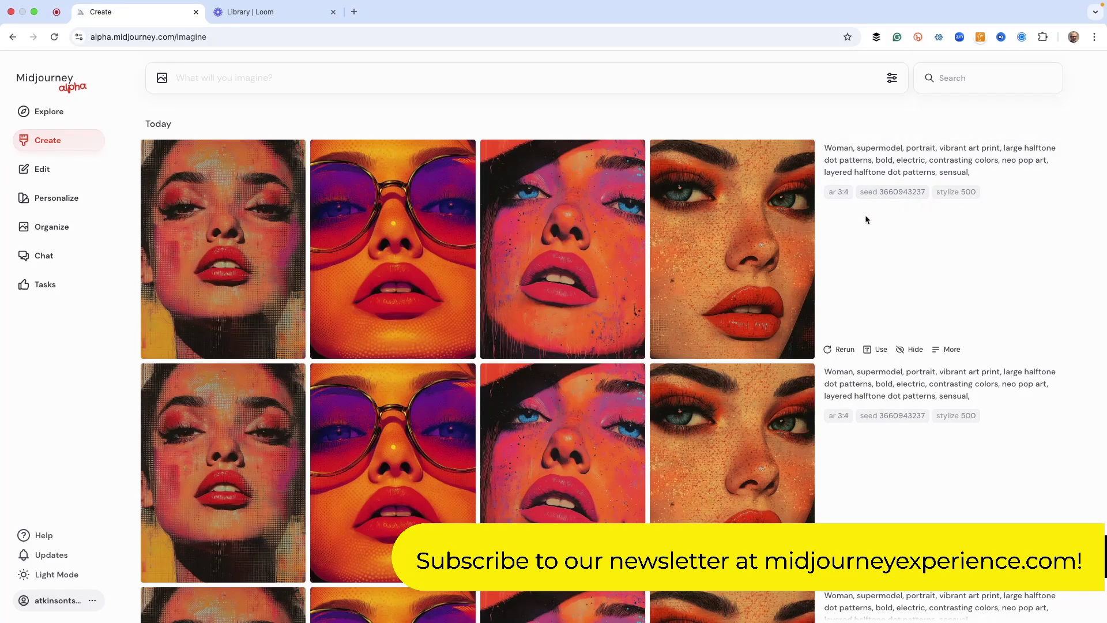
scroll(415, 242, down, 3)
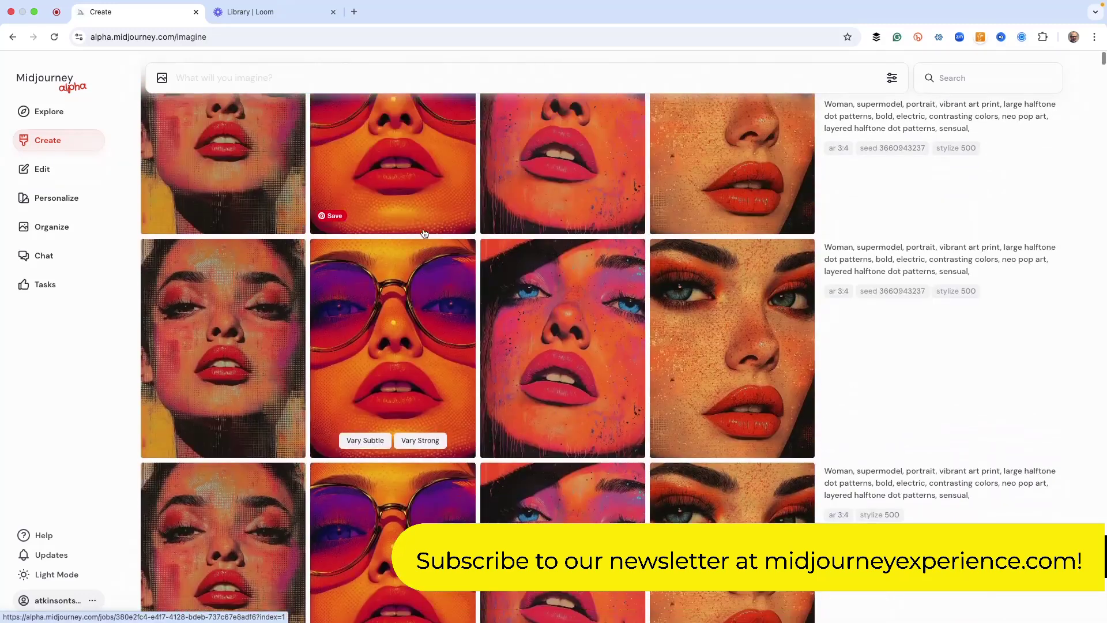
scroll(425, 232, up, 3)
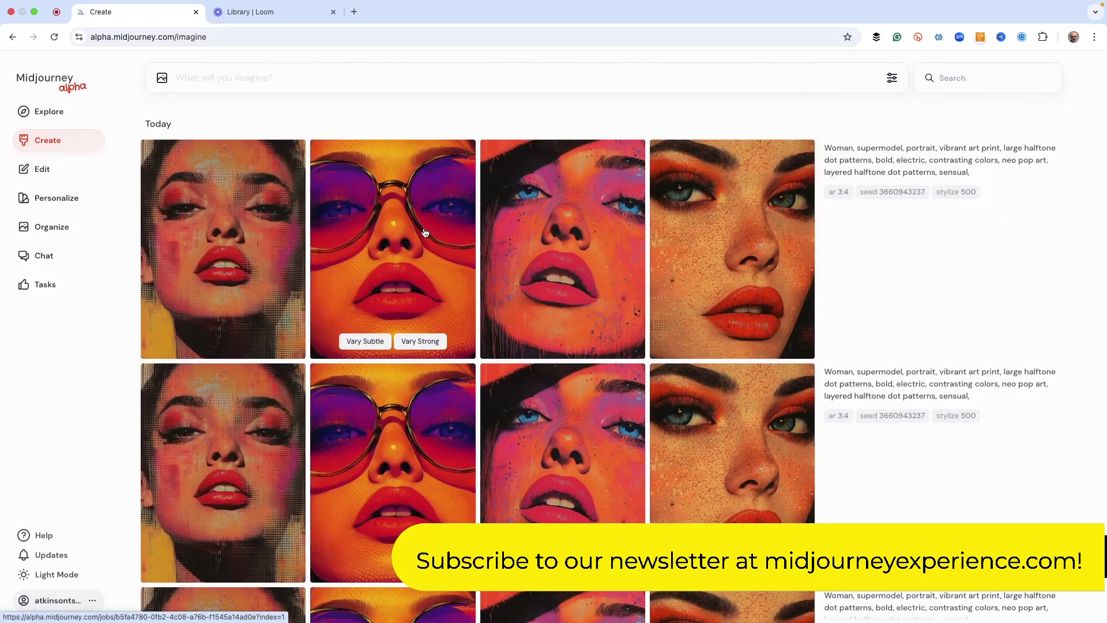
click(429, 246)
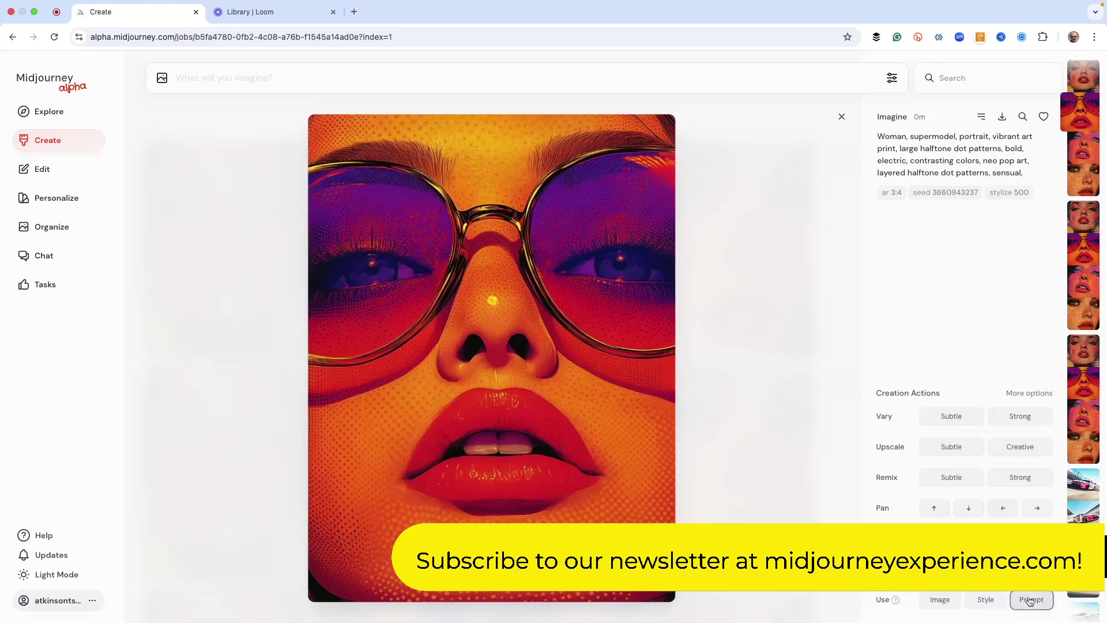
click(1031, 600)
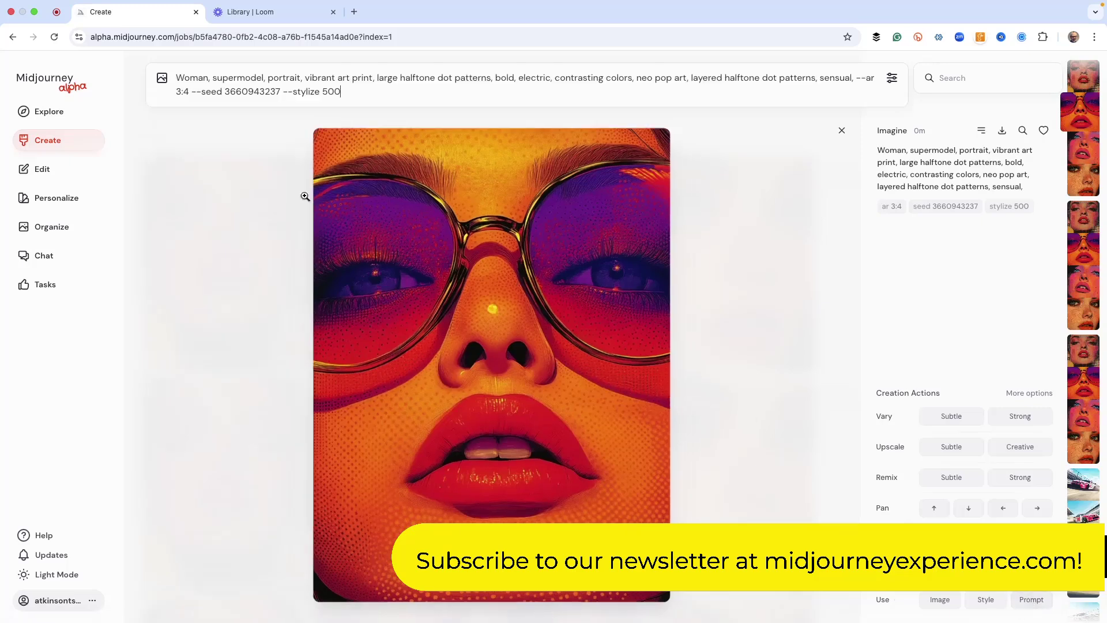
double_click(208, 78)
text(Man)
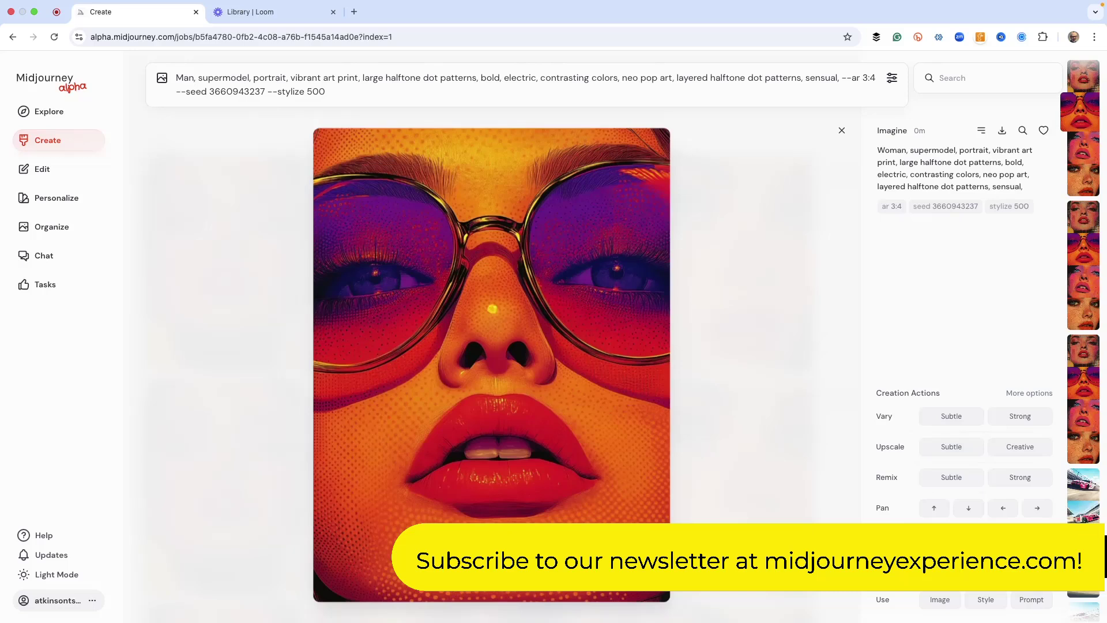
click(370, 93)
key(Return)
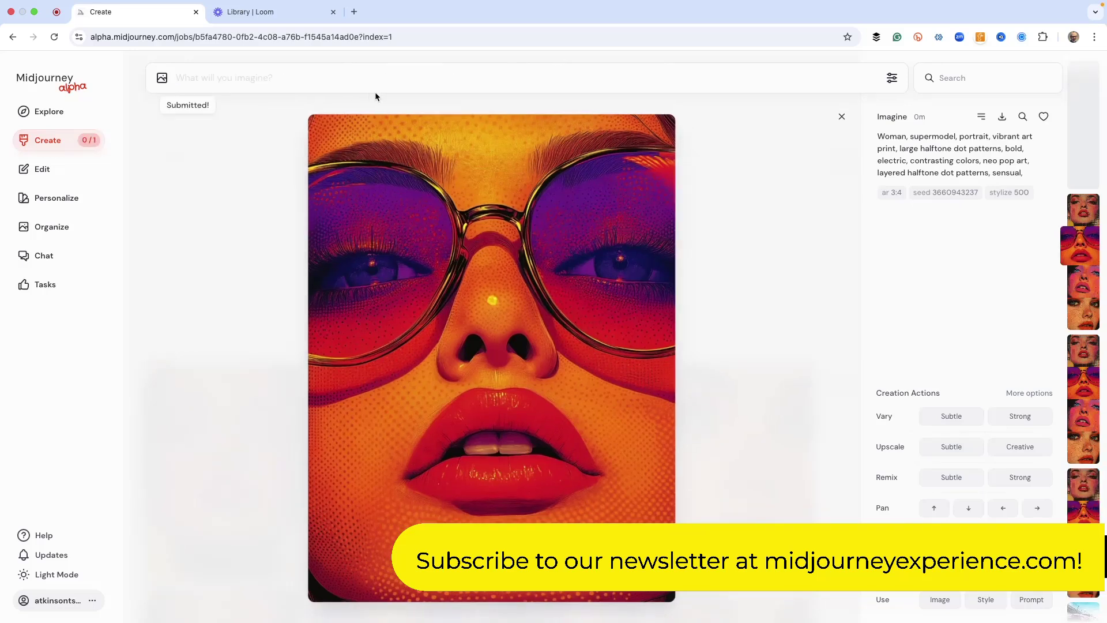
click(842, 118)
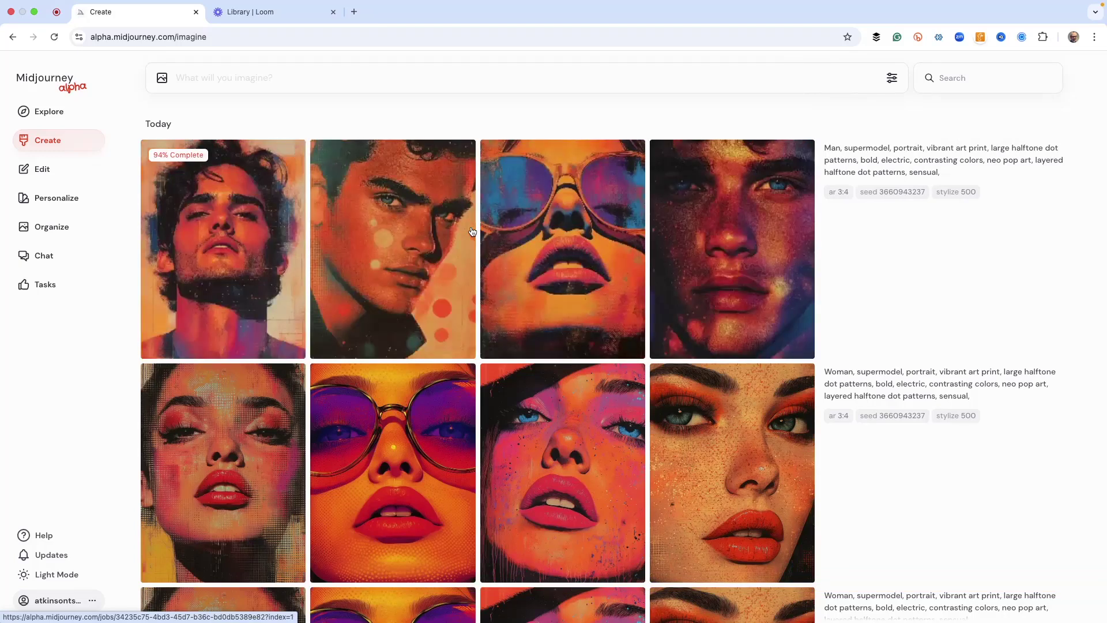
Load the second man portrait's prompt and copy its seed.
click(403, 206)
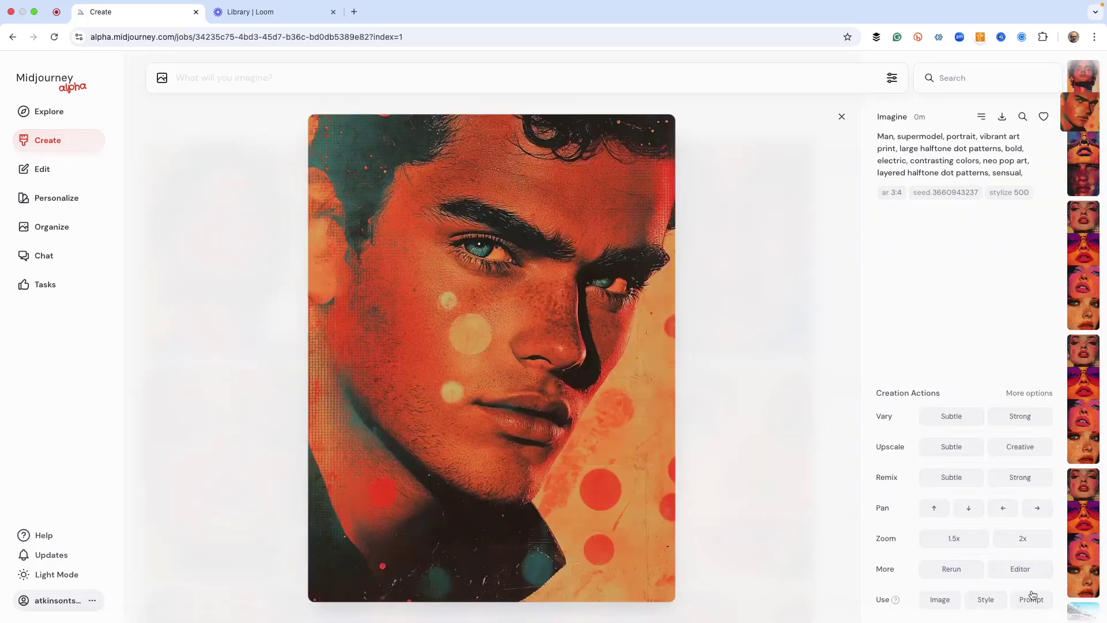
click(1031, 600)
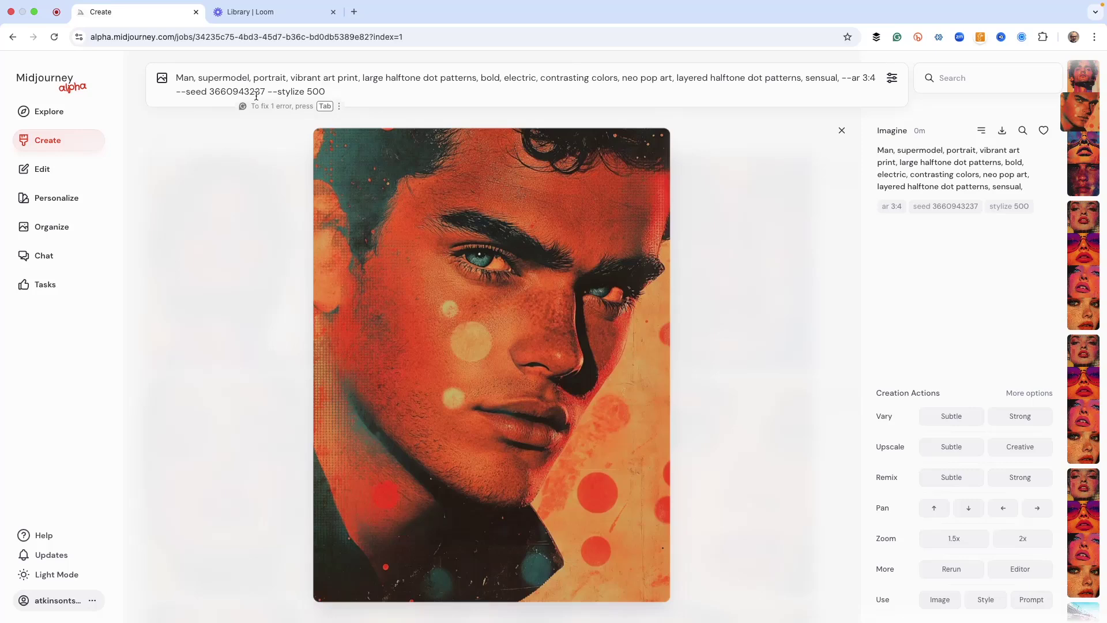
click(981, 130)
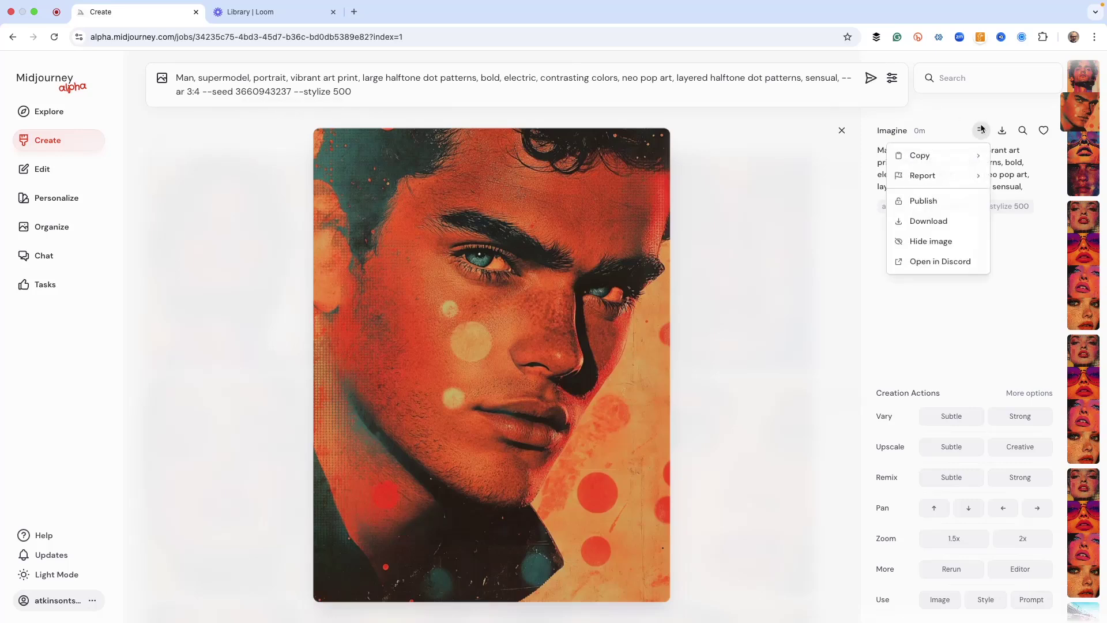
mouse_move(923, 155)
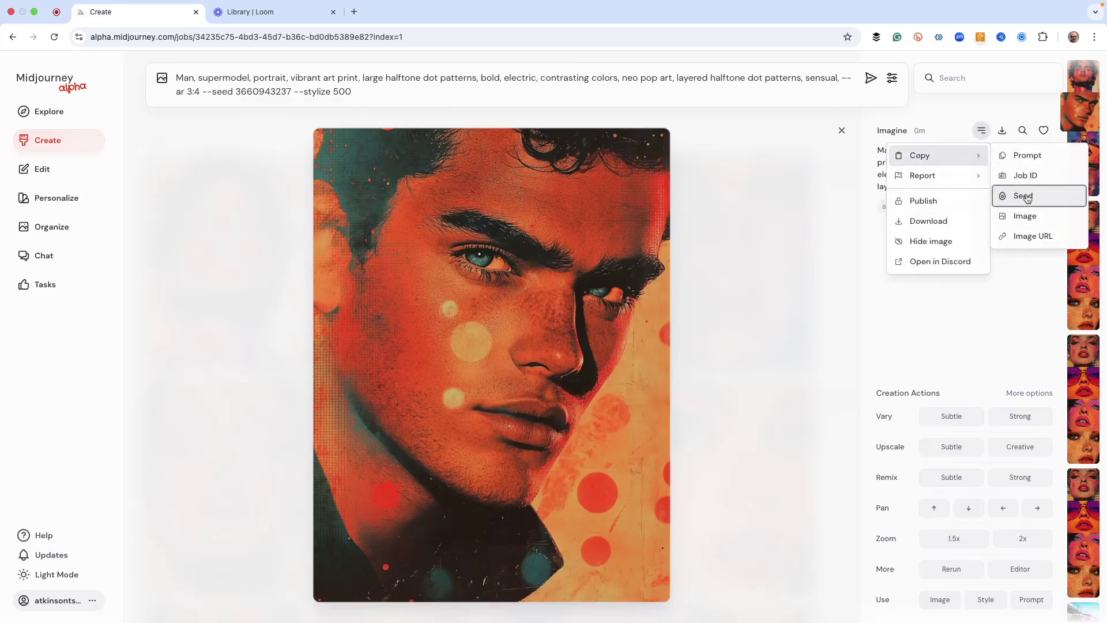
click(1027, 197)
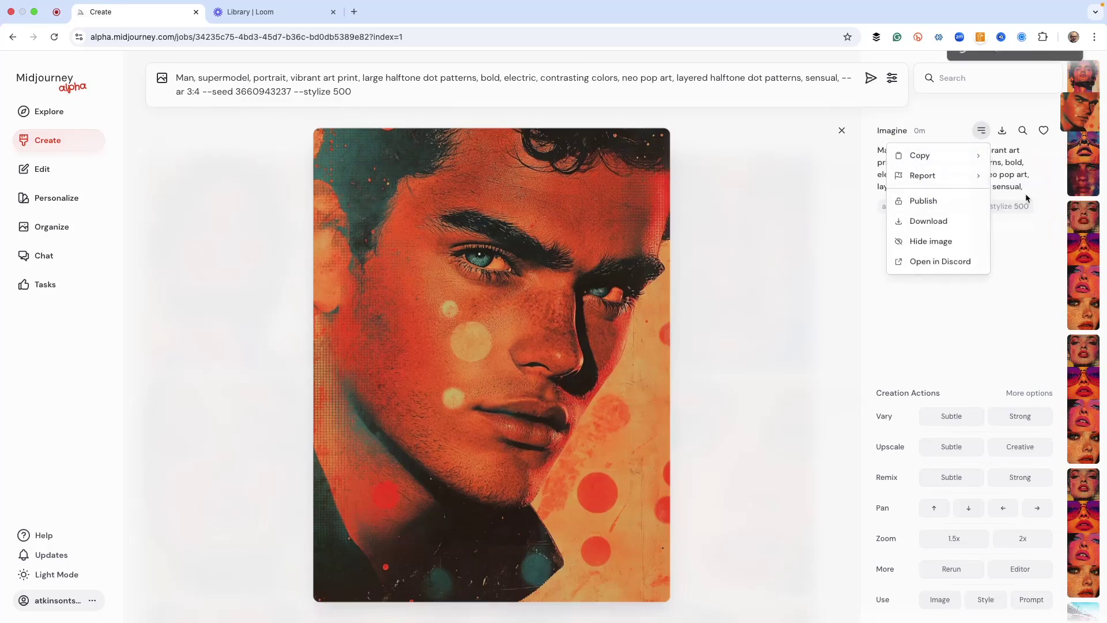
click(292, 94)
drag(291, 92, 210, 91)
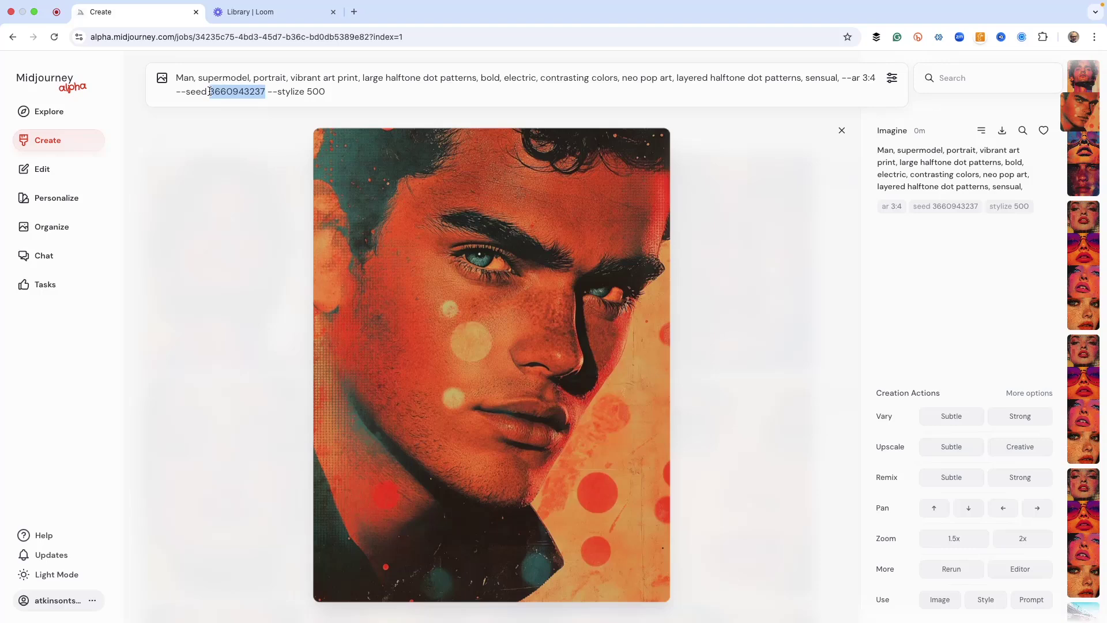
key(Right)
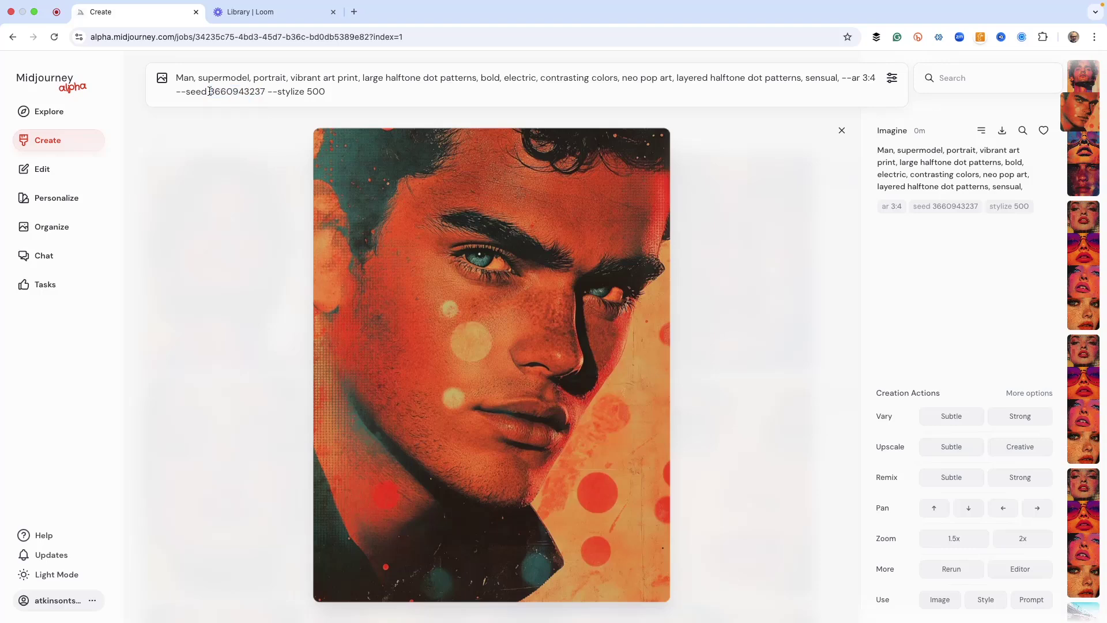
click(332, 92)
key(Return)
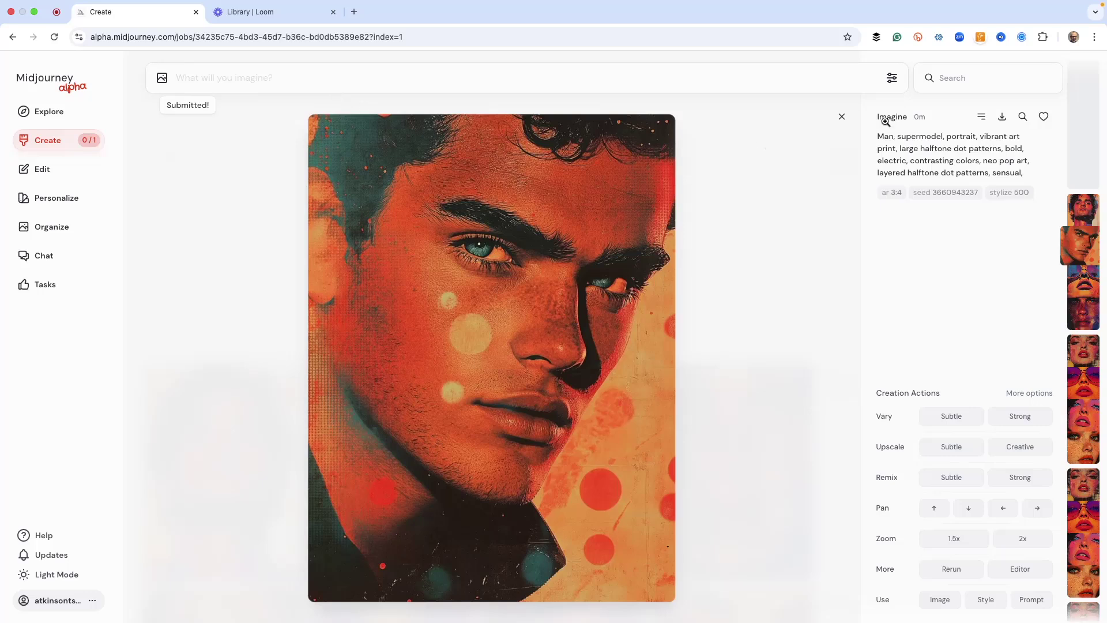
click(842, 117)
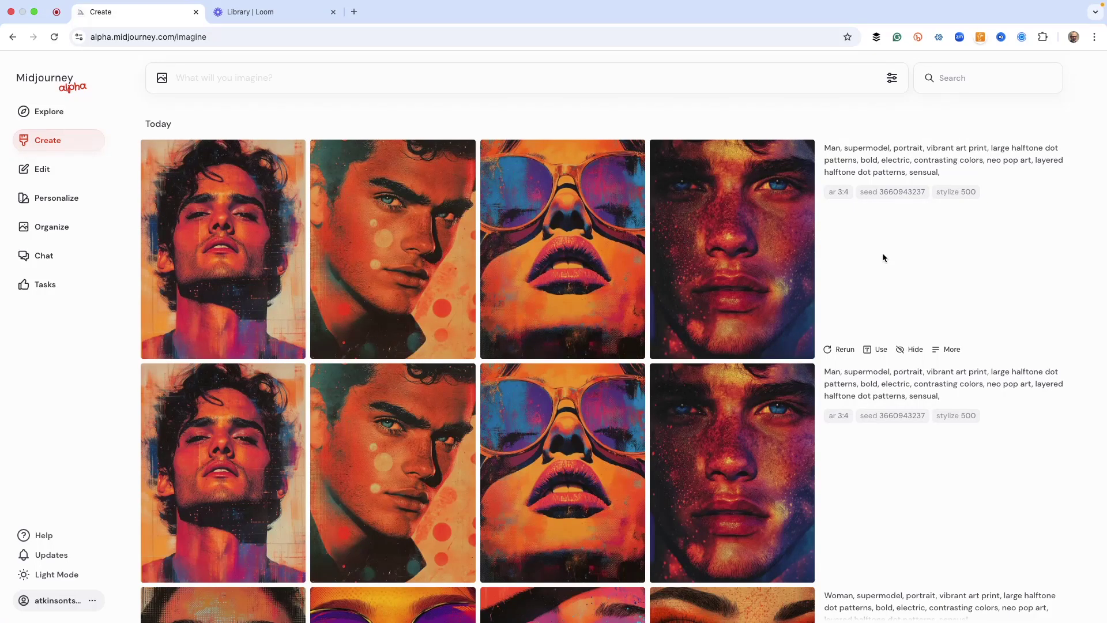
scroll(552, 301, down, 5)
scroll(552, 300, up, 4)
scroll(552, 300, up, 1)
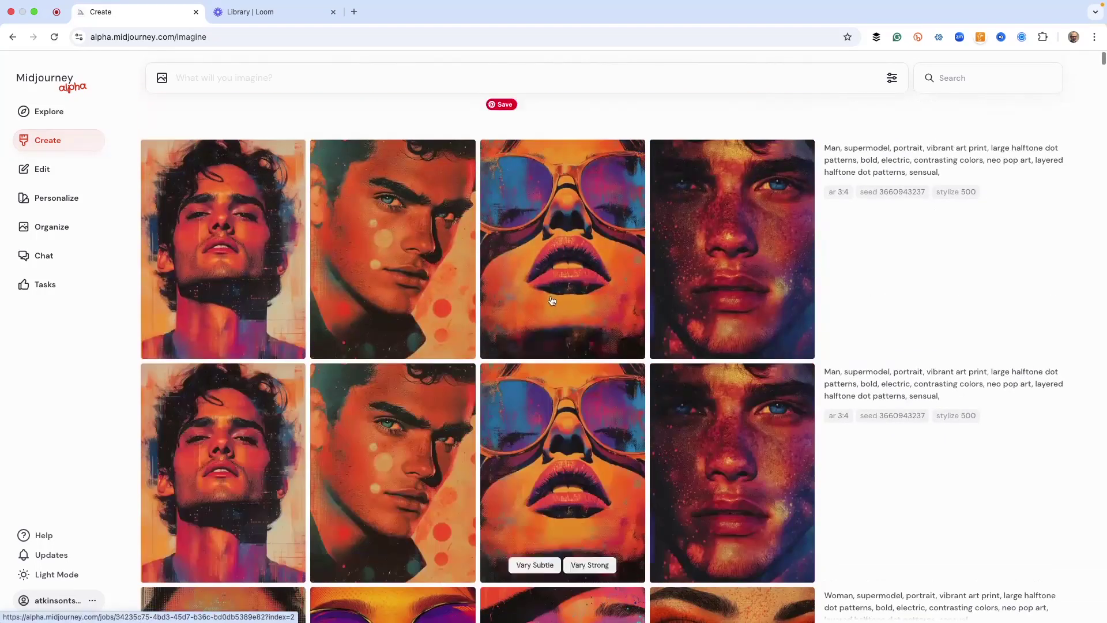
Load the man portrait's prompt and replace 'Man, supermodel, portrait' with 'Cheeseburger'.
click(414, 250)
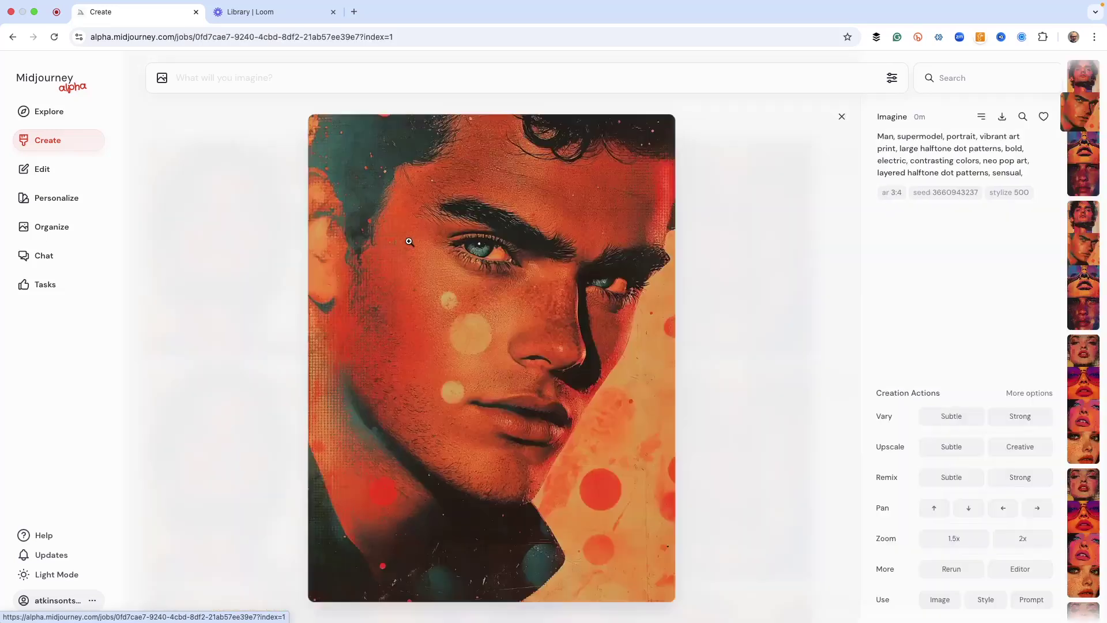
click(413, 243)
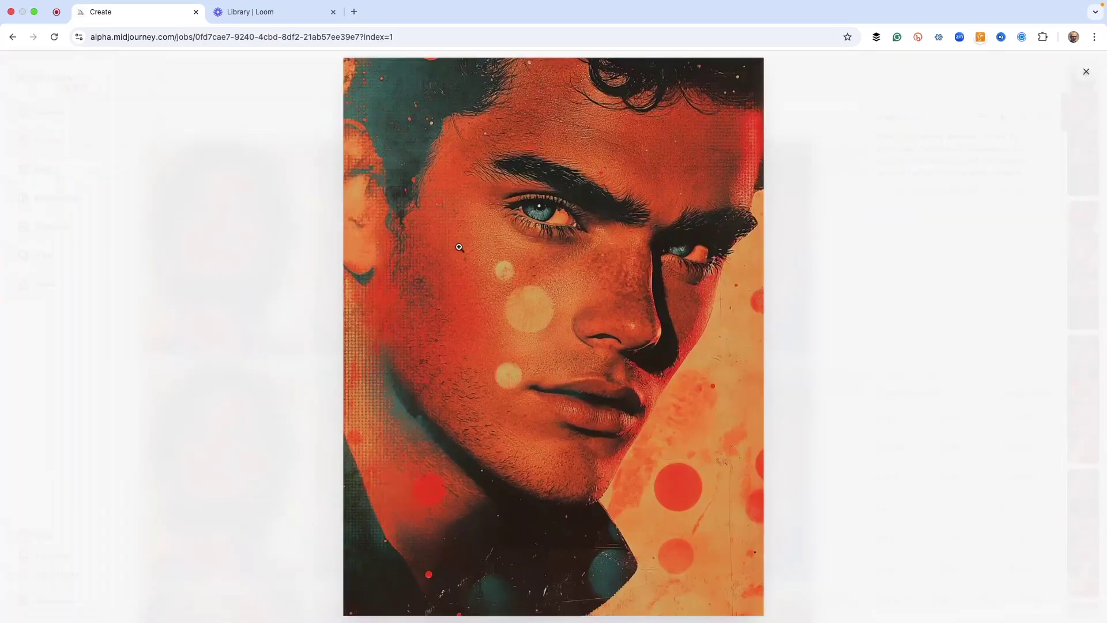
click(1087, 72)
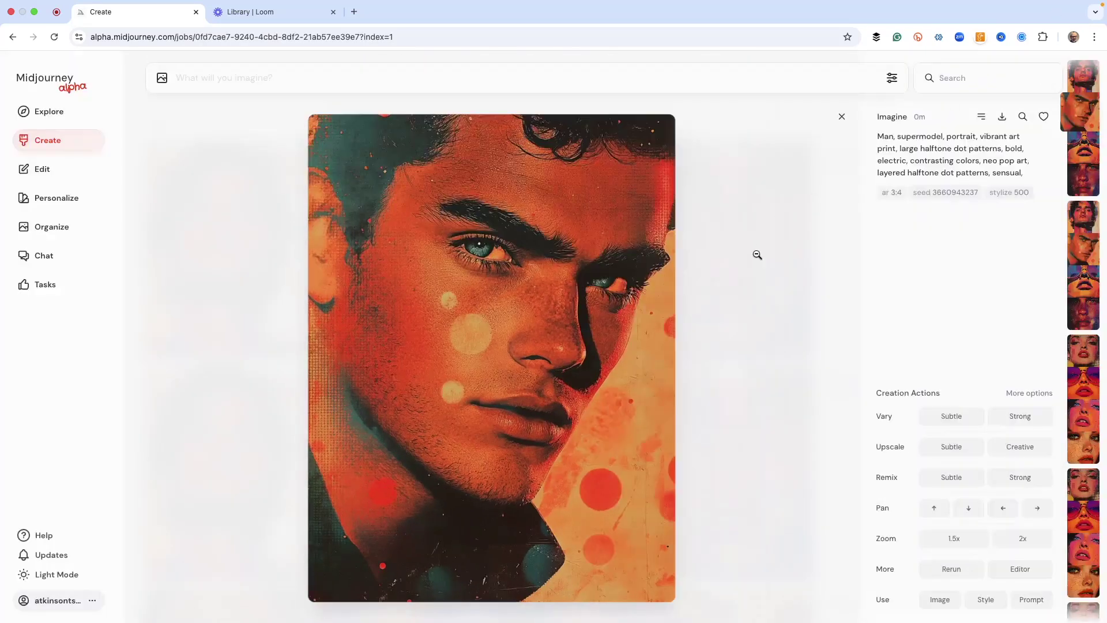
click(1028, 600)
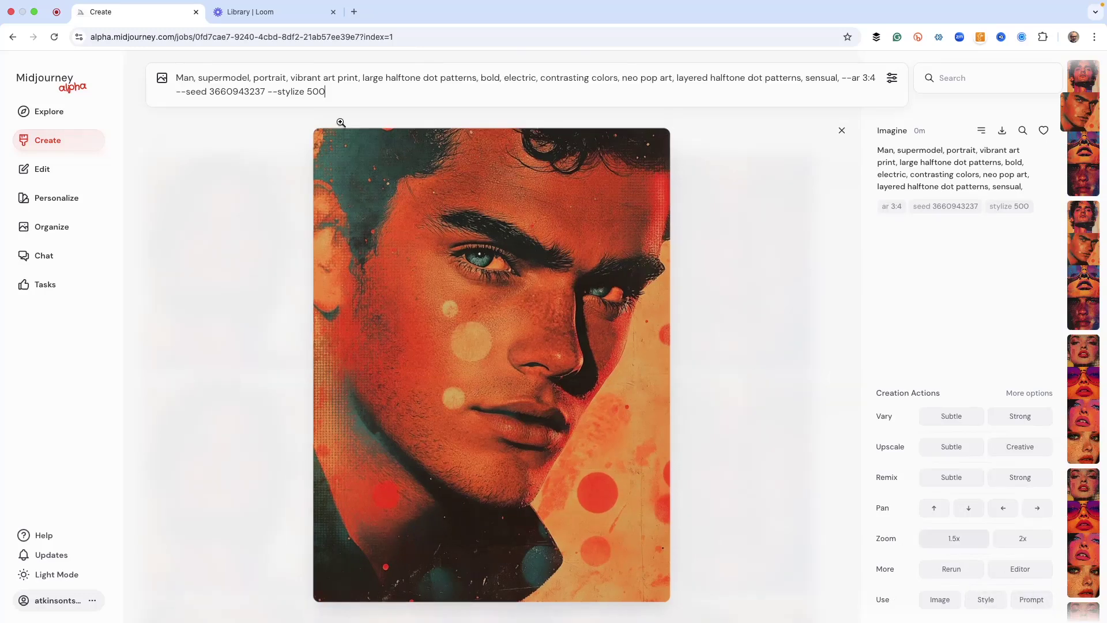
drag(286, 78, 148, 78)
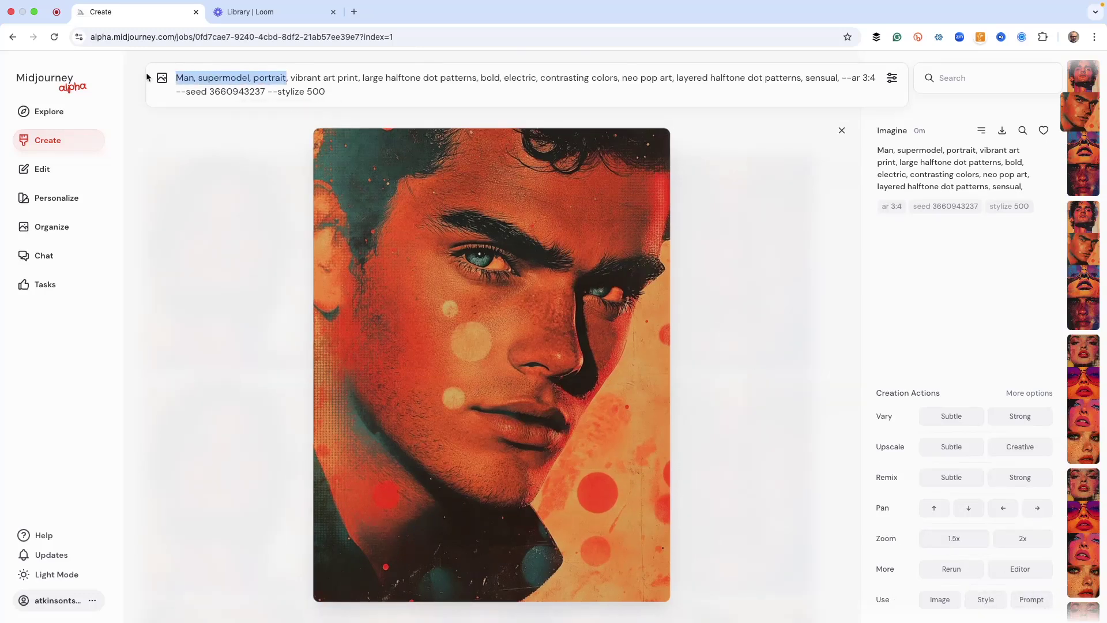
text(Ch)
key(Delete)
text(eeseb)
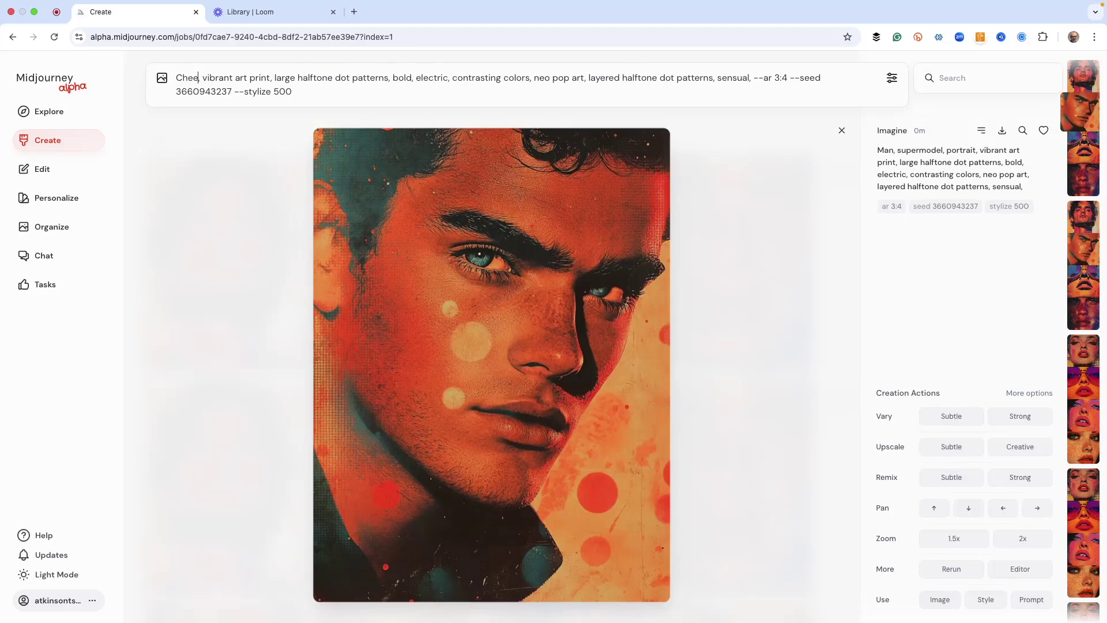
text(urger)
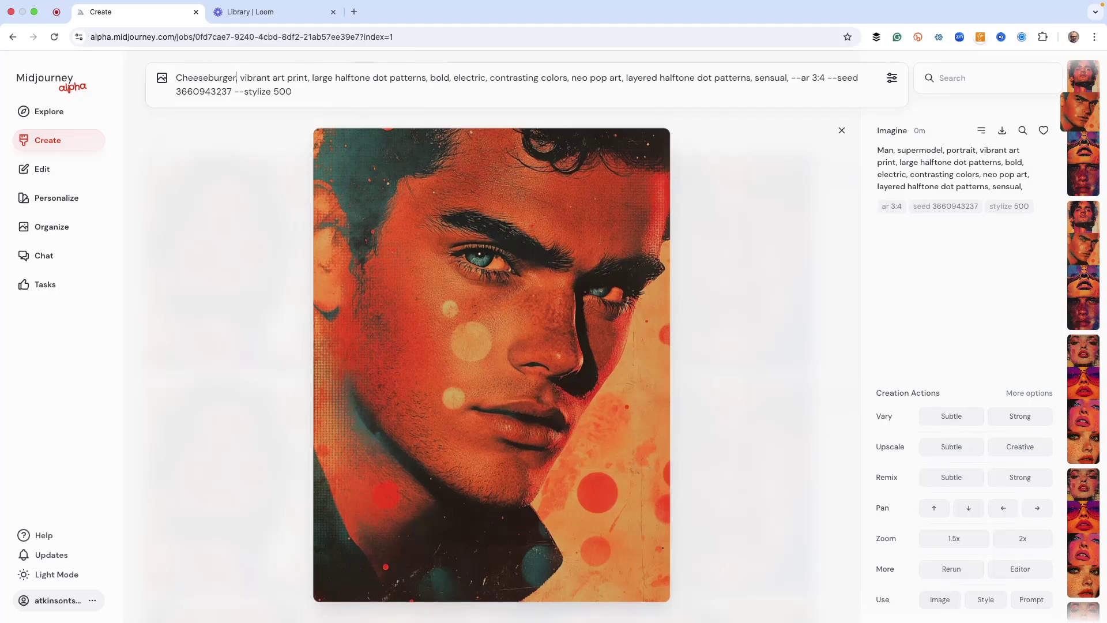
Delete --ar 3:4, switch to landscape 4:3 in settings, and submit the Cheeseburger prompt.
drag(827, 78, 792, 78)
key(BackSpace)
click(893, 78)
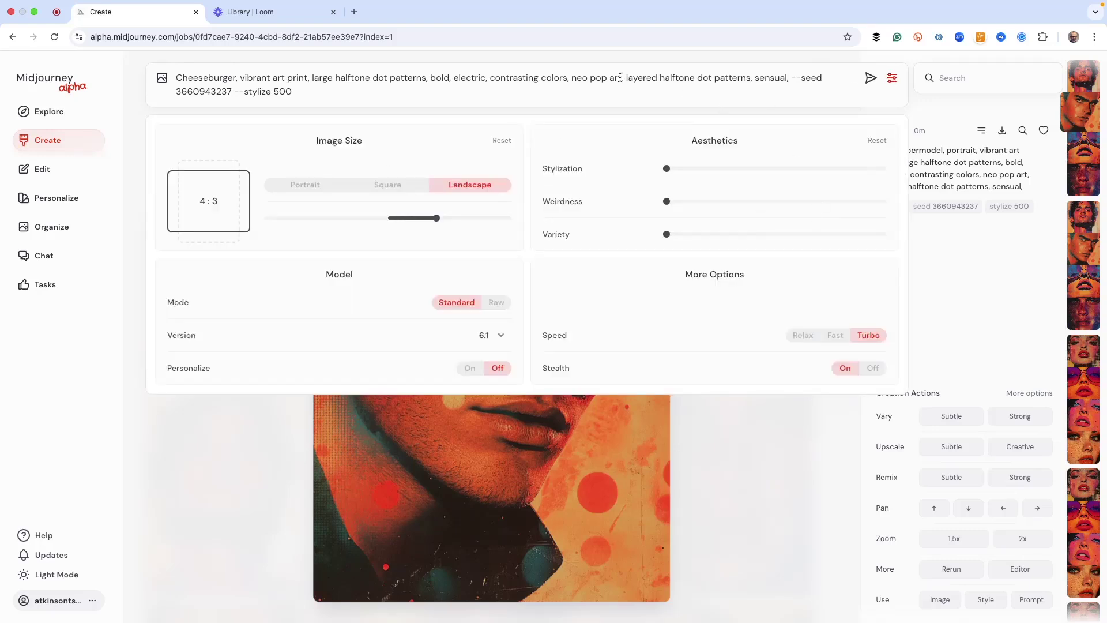
key(Return)
click(762, 500)
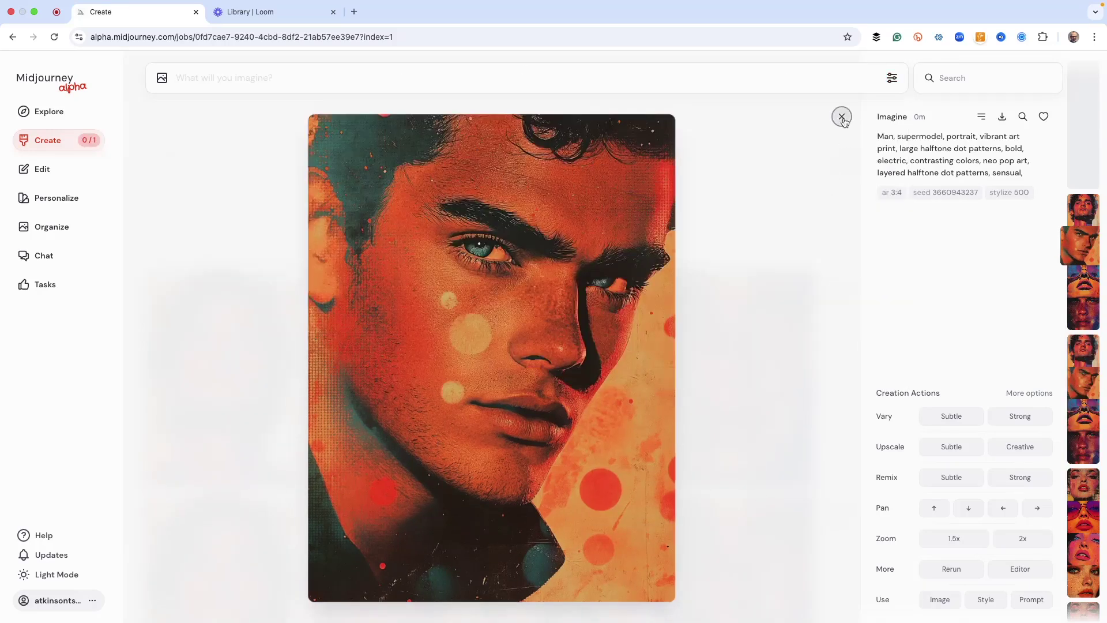
Return to the grid and open the first finished cheeseburger image.
click(842, 118)
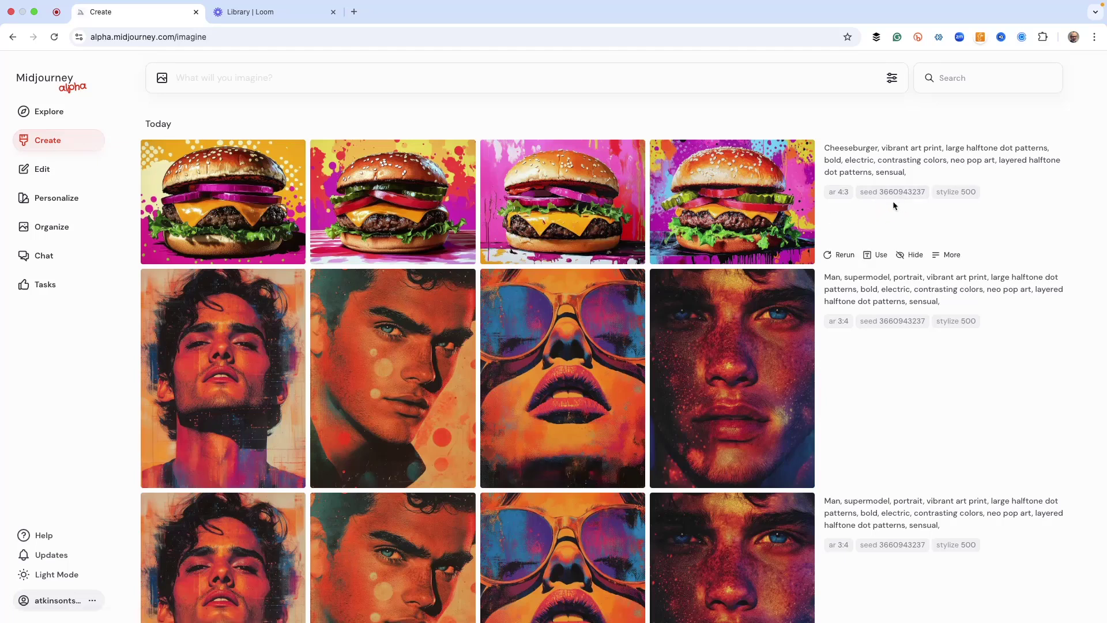
click(219, 211)
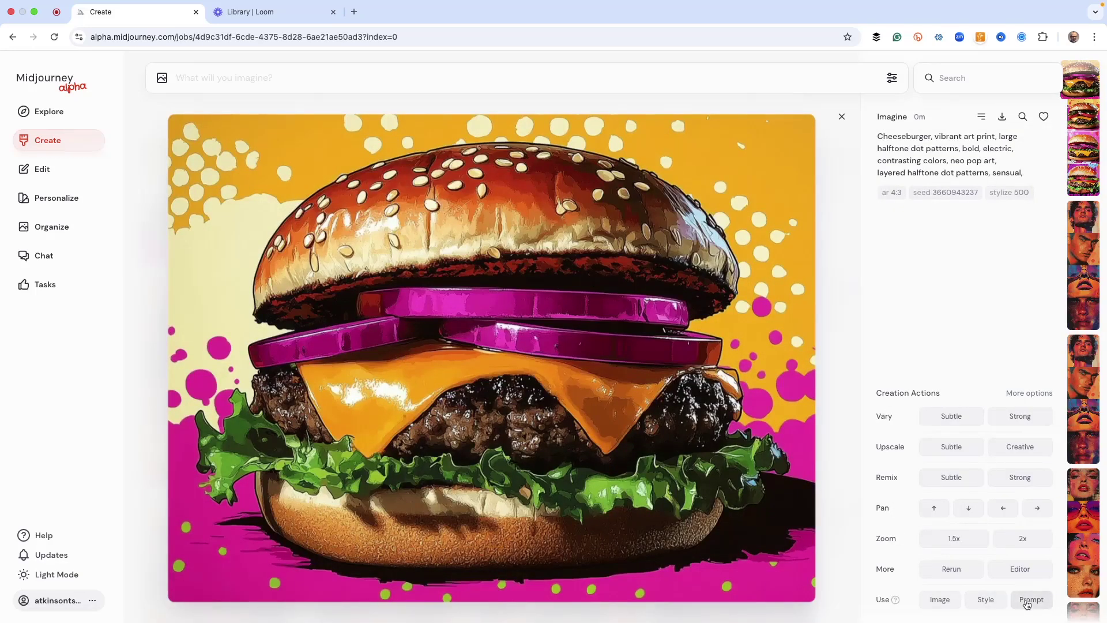
Reuse the cheeseburger prompt with 'Cheeseburger' replaced by 'Hot Dog' and submit it.
click(1029, 599)
drag(235, 79, 142, 76)
text(Hot Dog)
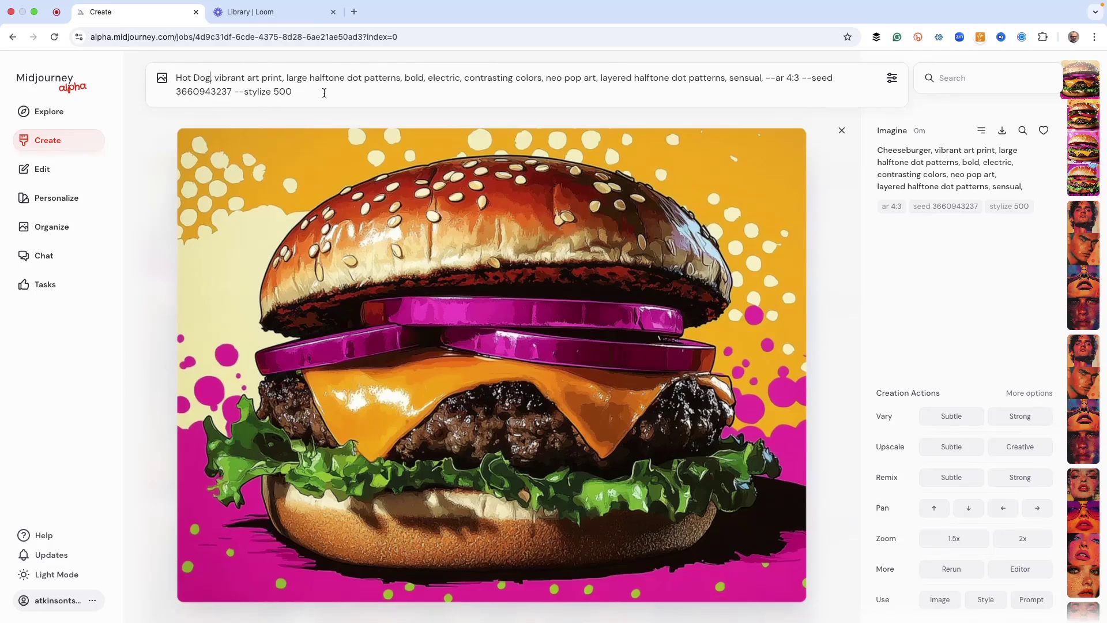
key(Return)
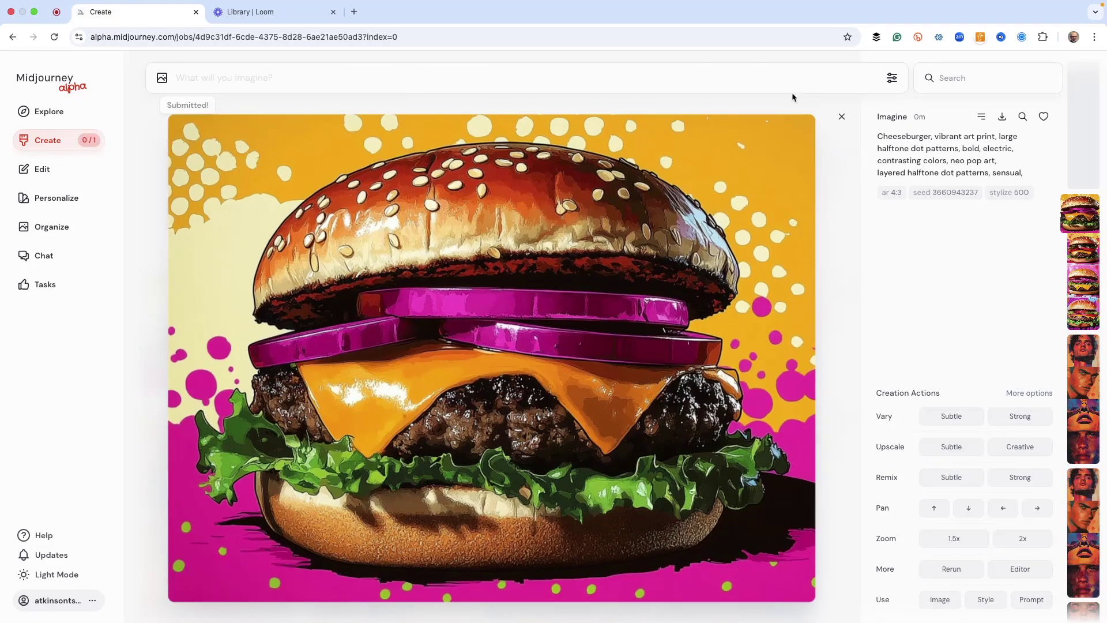
Close the image view to watch the Hot Dog set render in the Create grid.
click(842, 117)
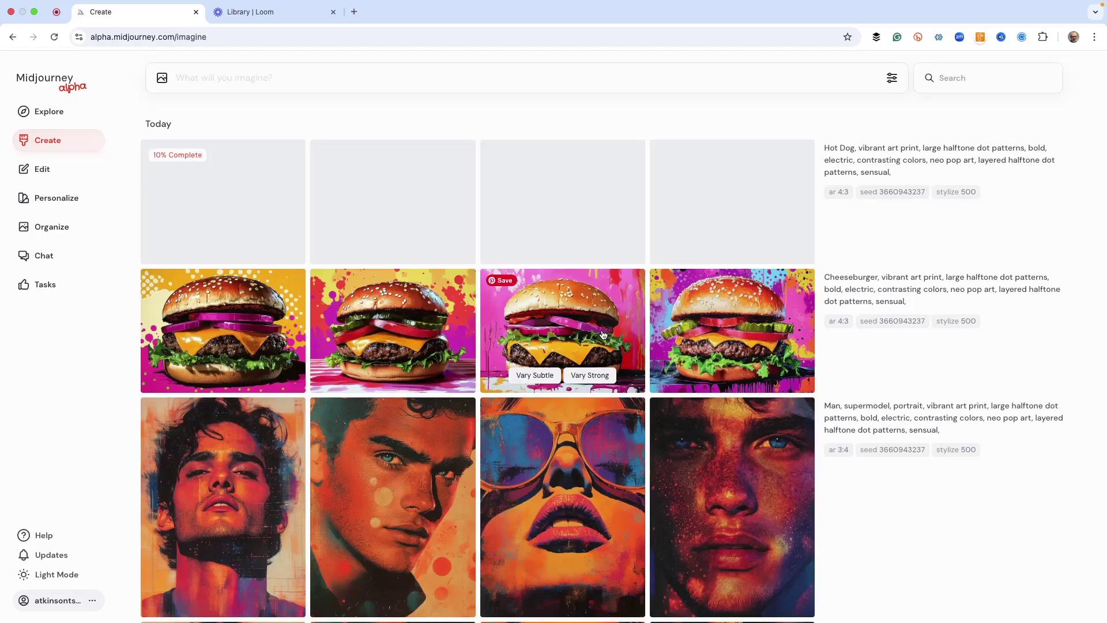